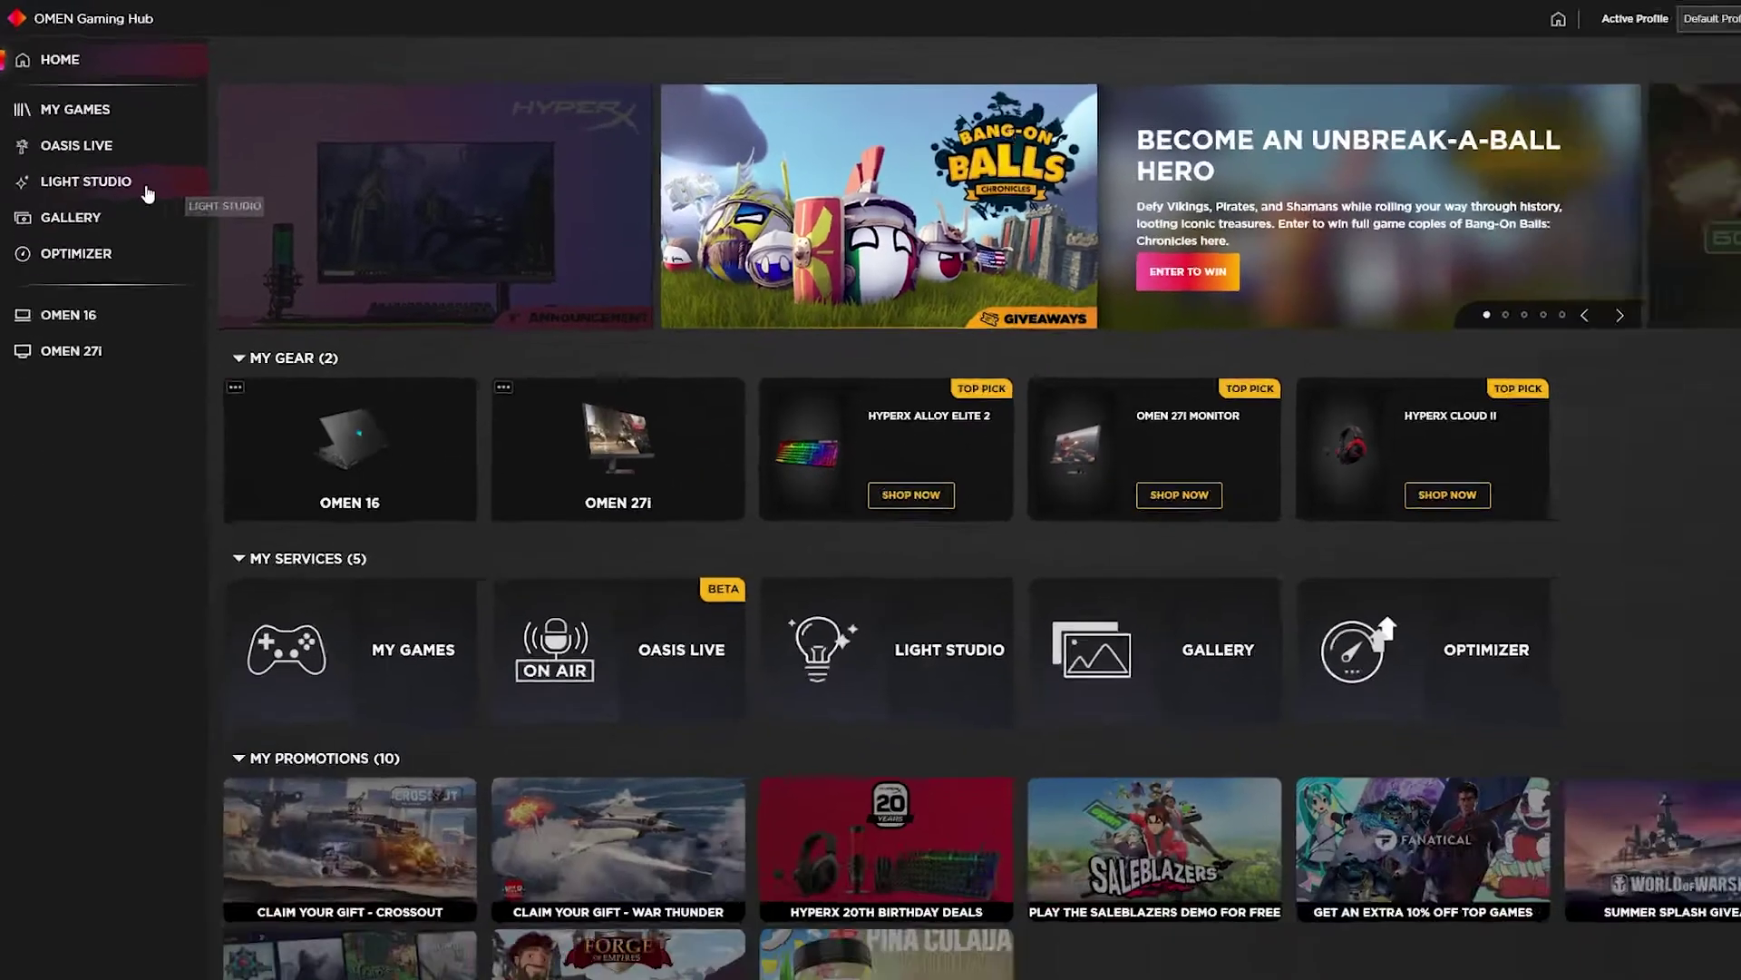
Open Light Studio from the OMEN Gaming Hub sidebar.
left_click(290, 272)
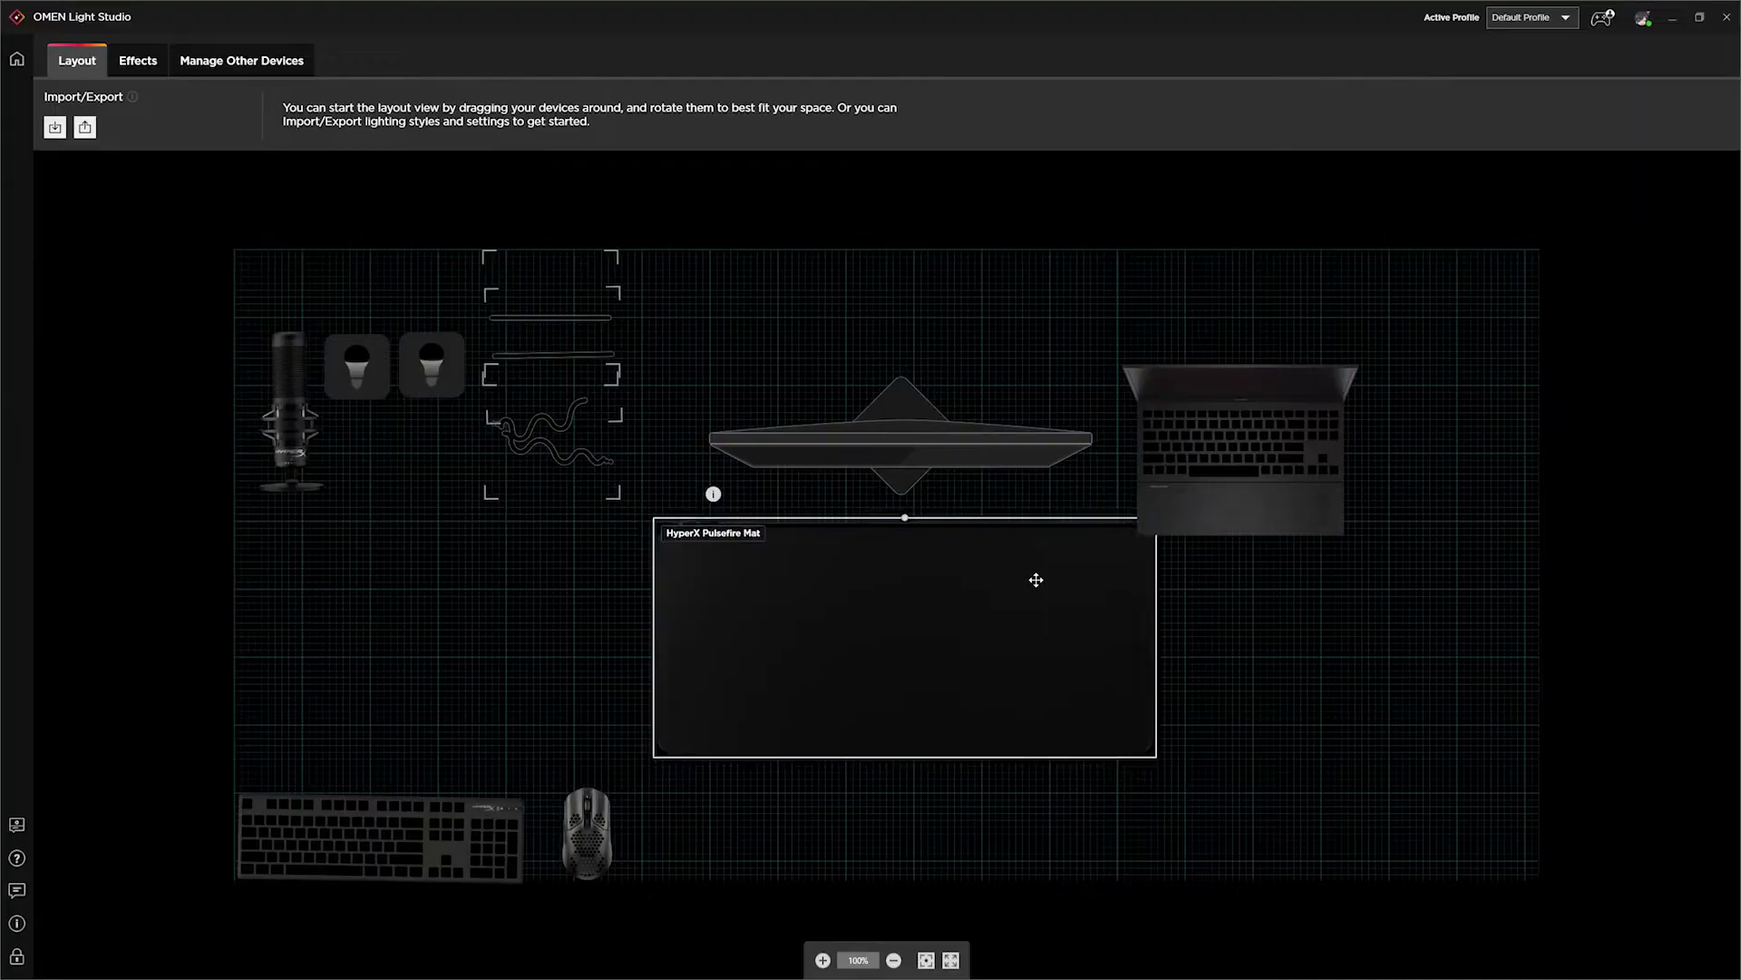
Place keyboard and mouse on the mat, the wall light below it, the bar and Hue bulbs around the monitor.
left_click_drag(381, 835, 806, 621)
left_click_drag(588, 832, 1055, 628)
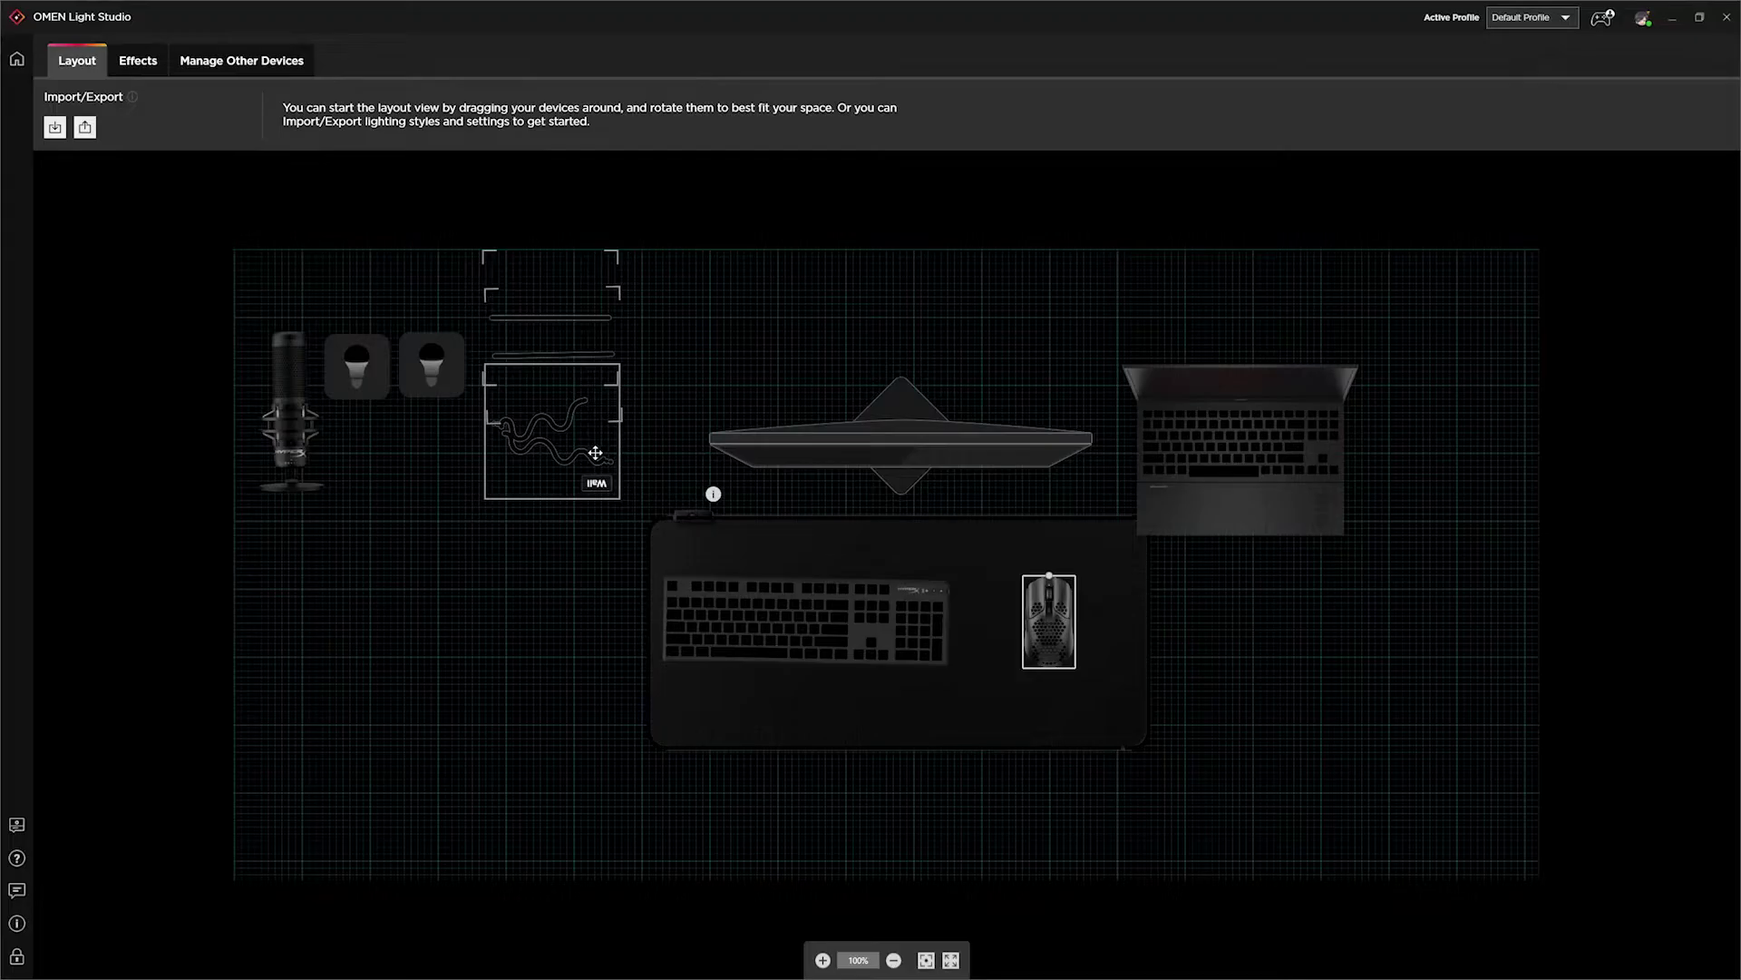
left_click_drag(595, 452, 929, 867)
left_click_drag(555, 316, 922, 317)
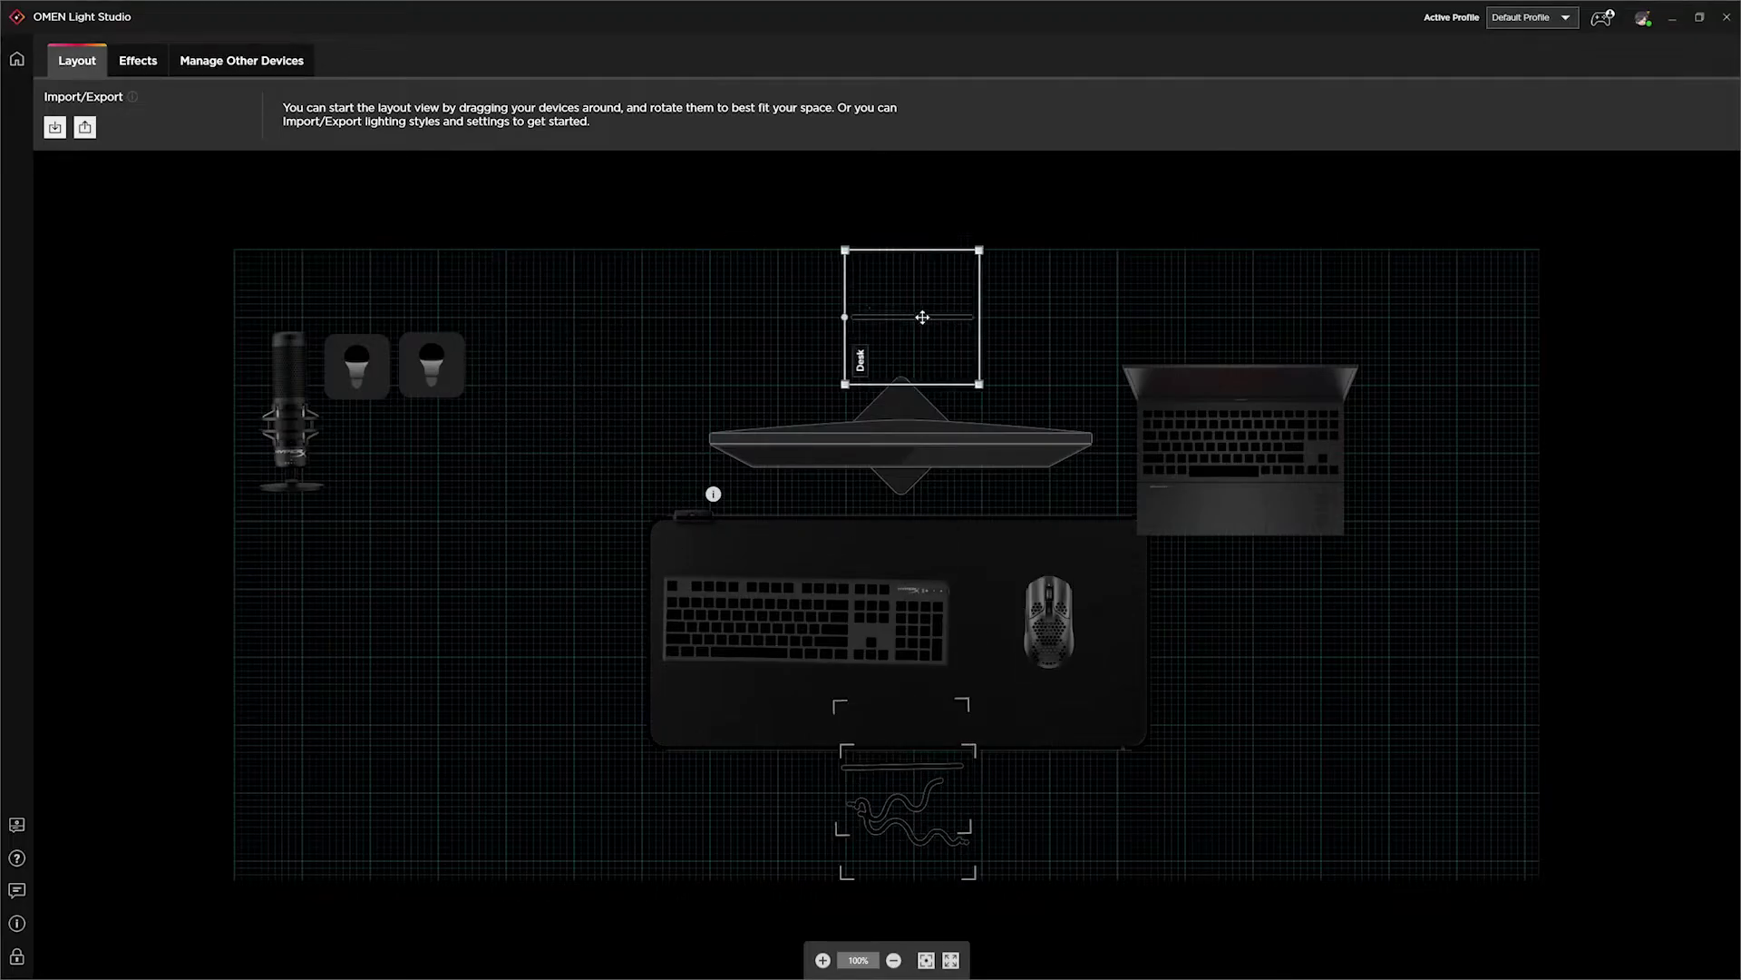
left_click_drag(442, 371, 1053, 361)
left_click_drag(357, 367, 762, 355)
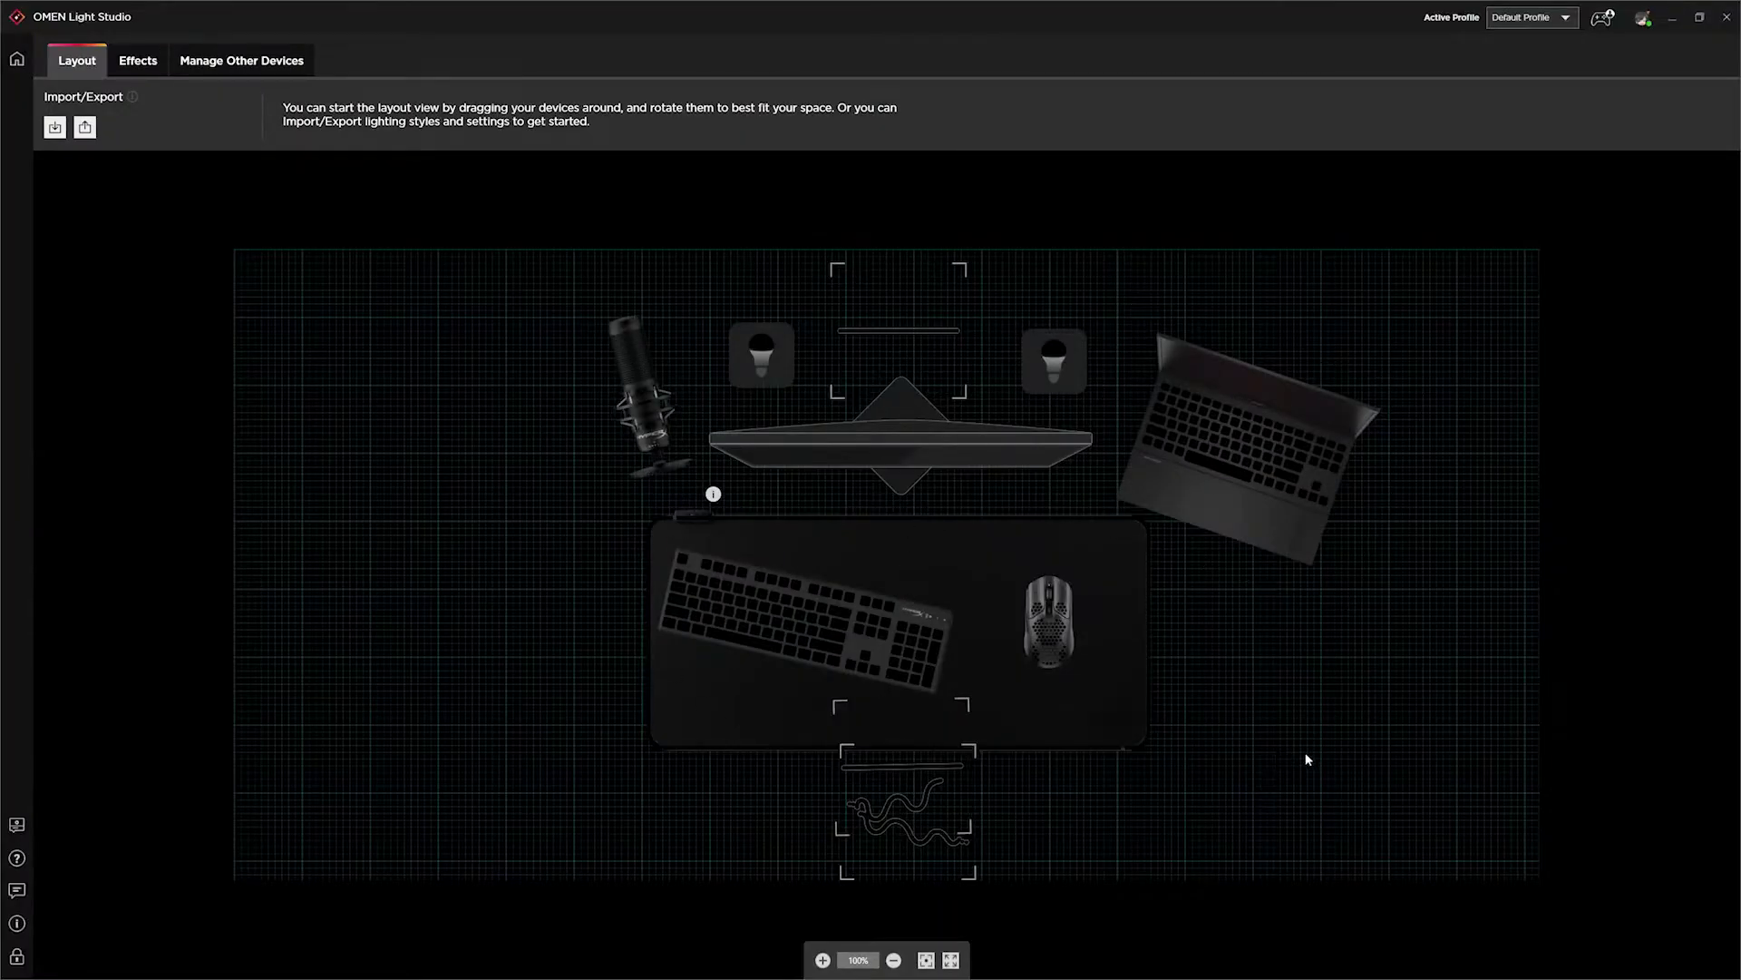
In the Effects view, box-select every device on the layout to apply the Wave effect.
left_click(138, 62)
left_click(324, 125)
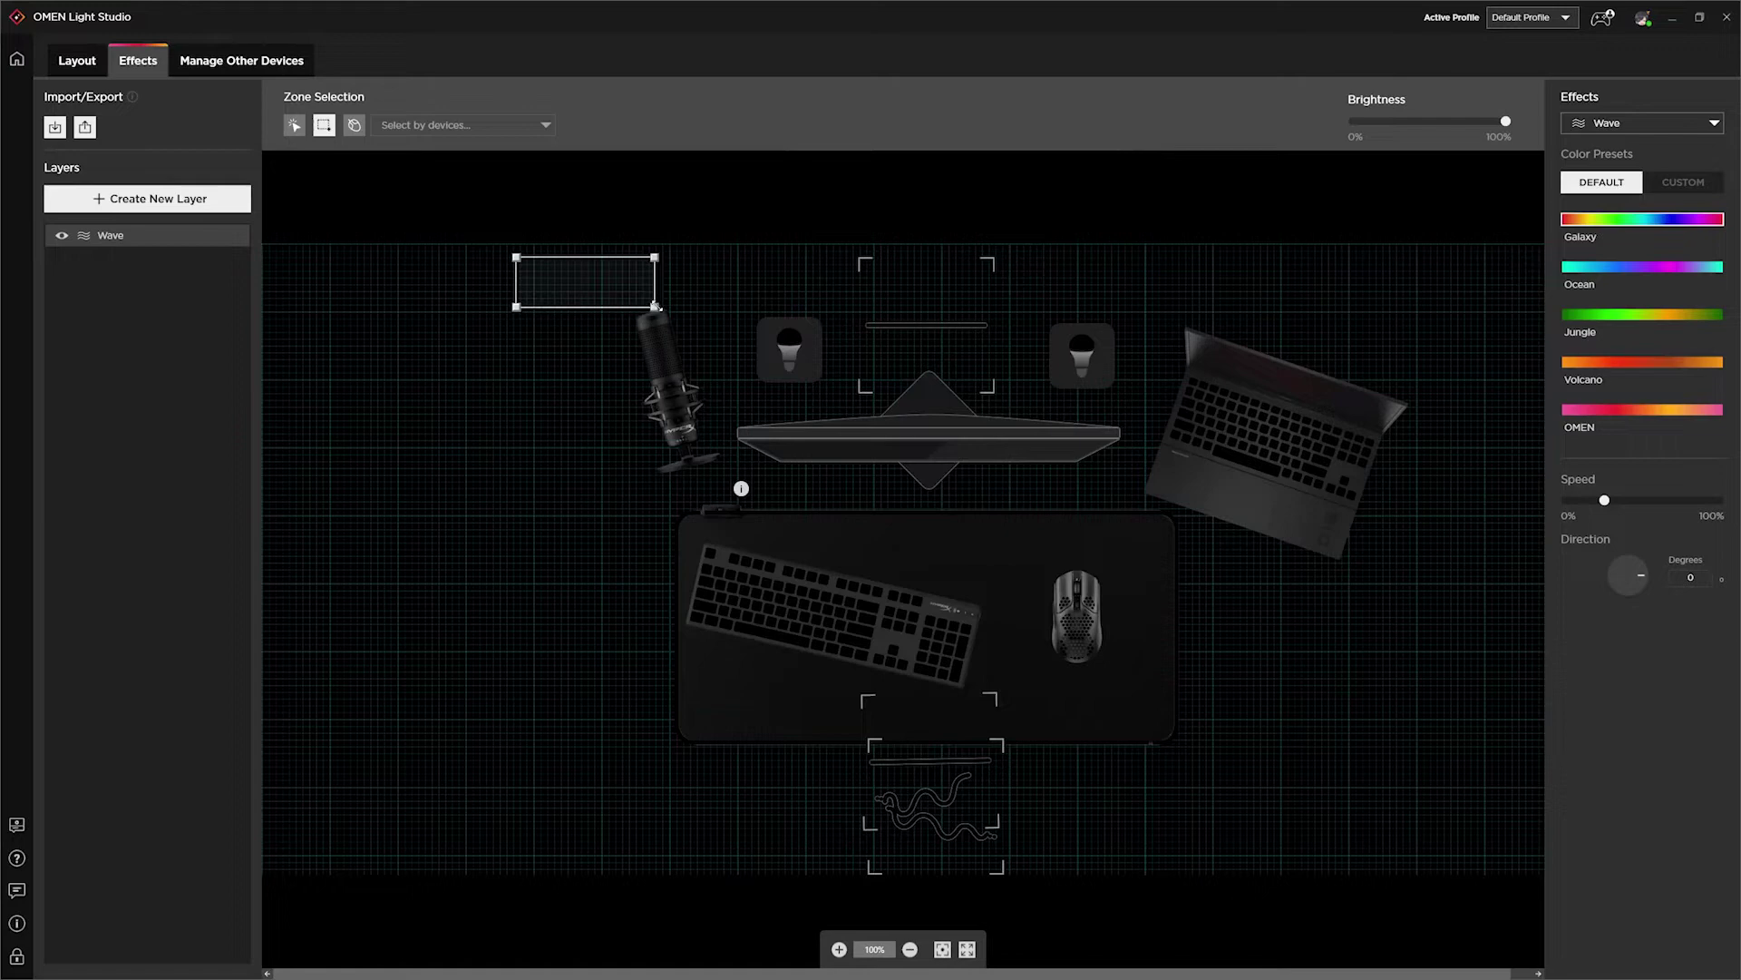
left_click_drag(656, 308, 1456, 878)
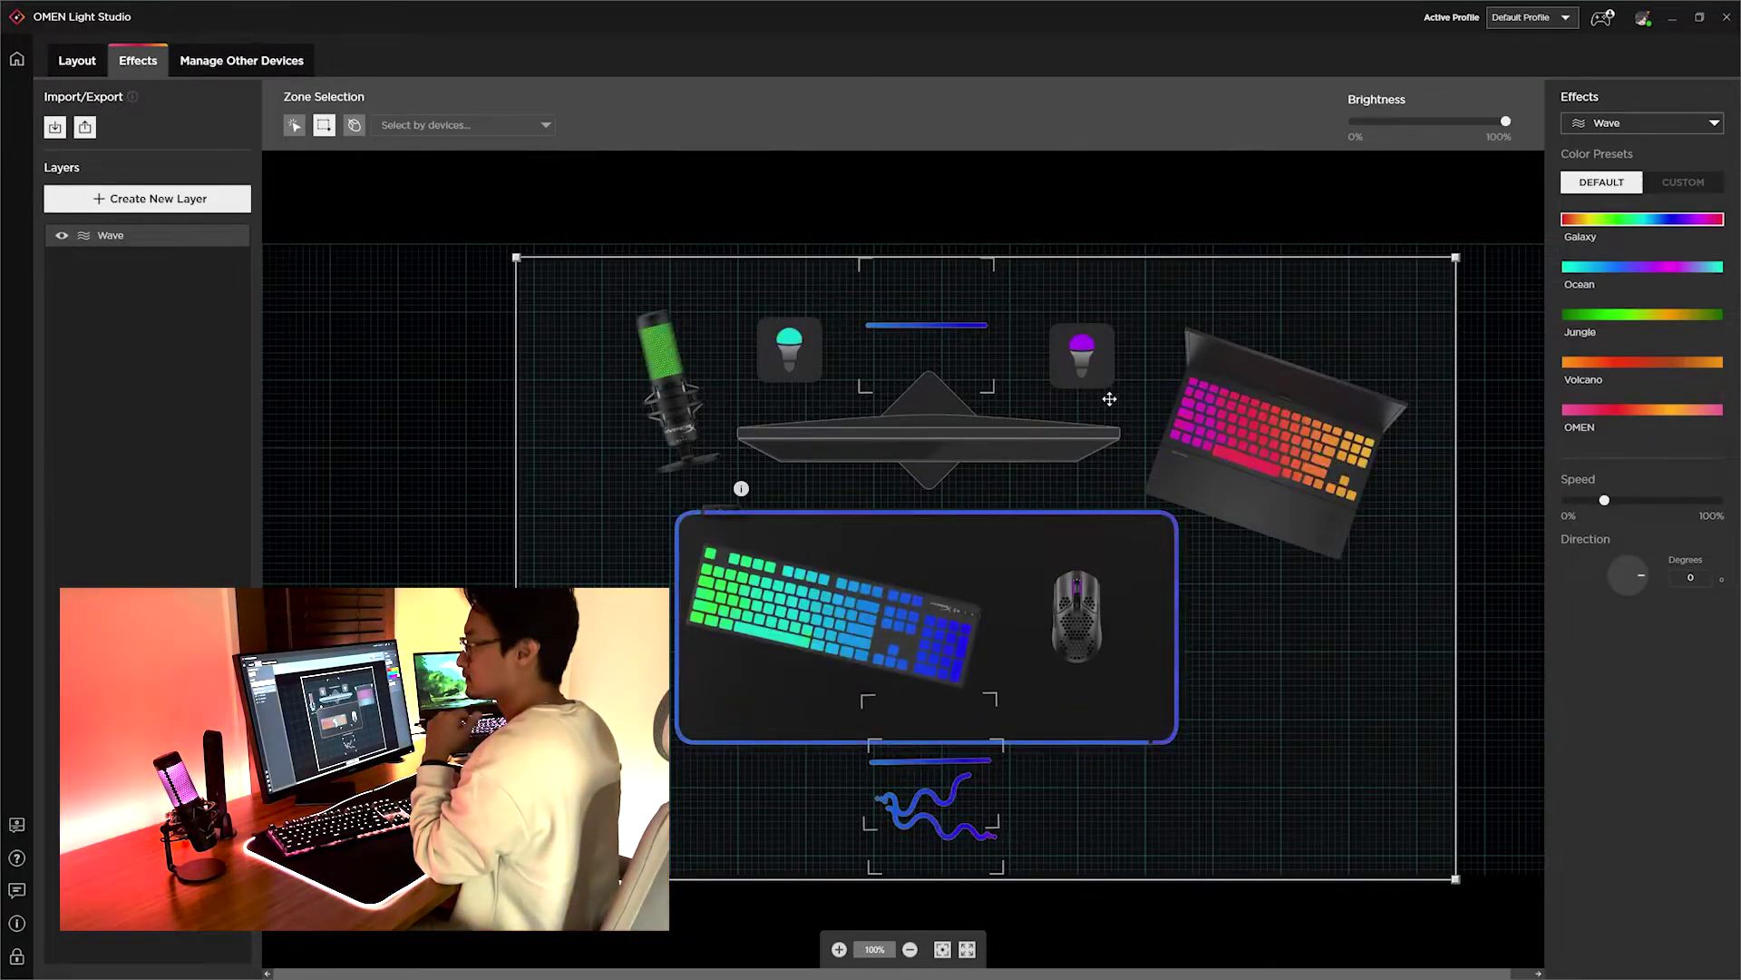
Try the Ocean wave preset, then Blinking with a custom primary colour.
left_click(1628, 269)
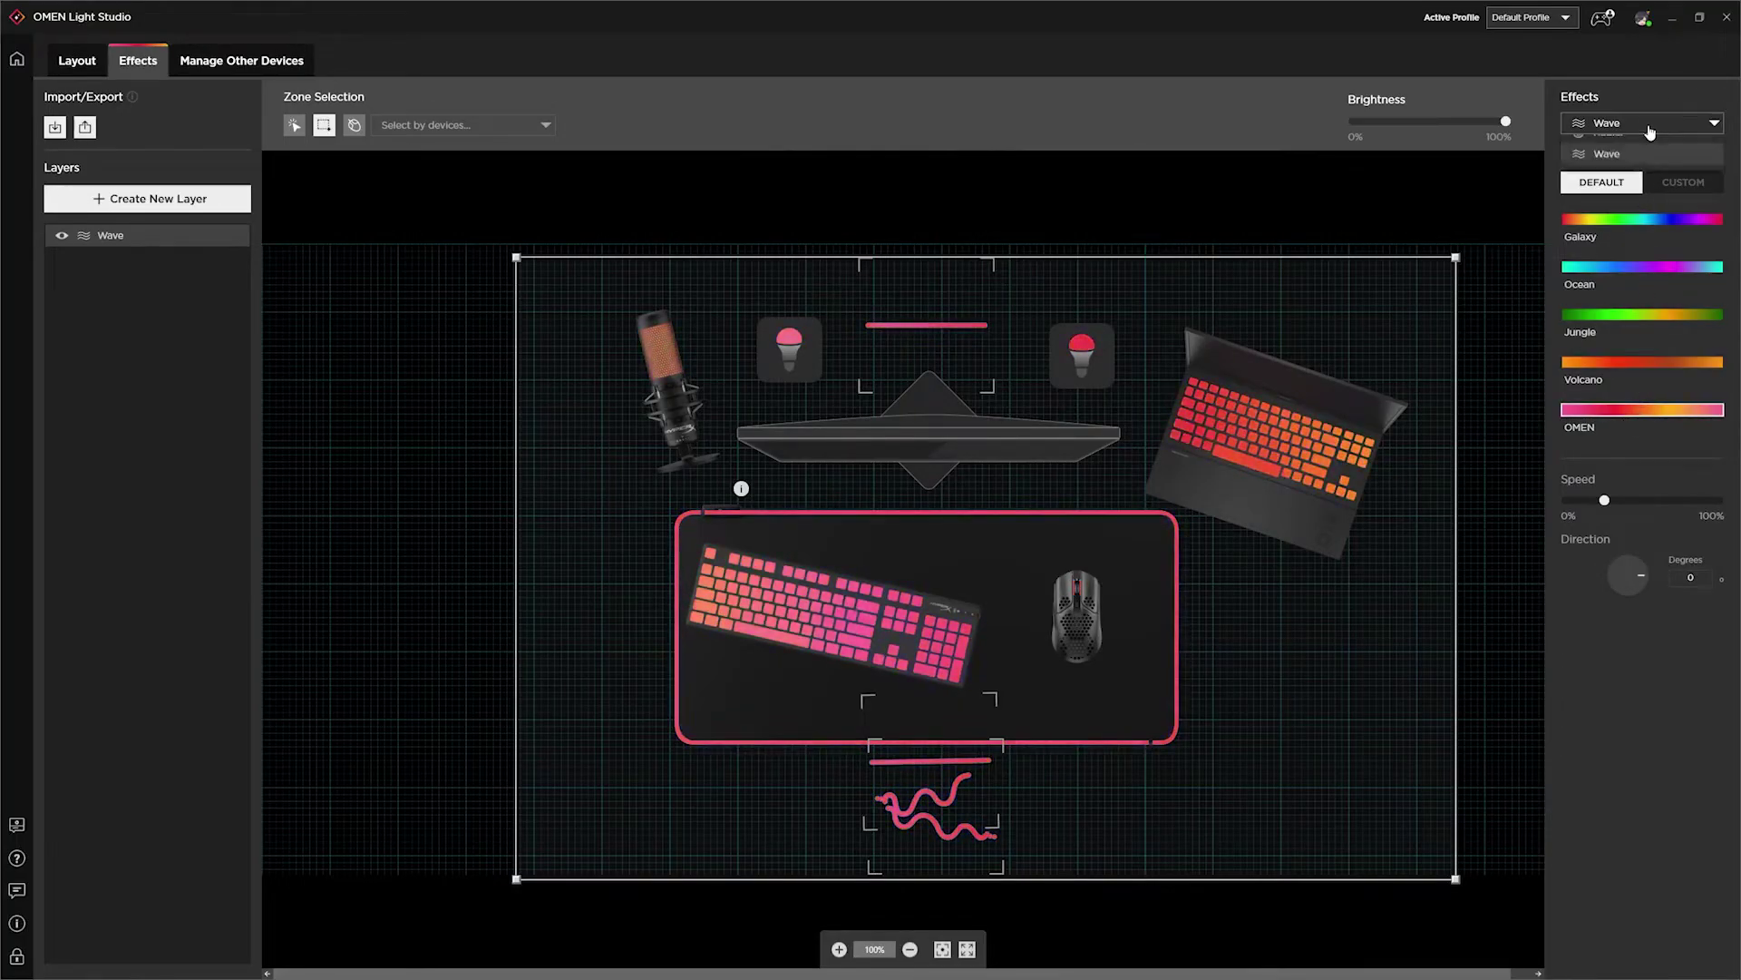
left_click(1612, 217)
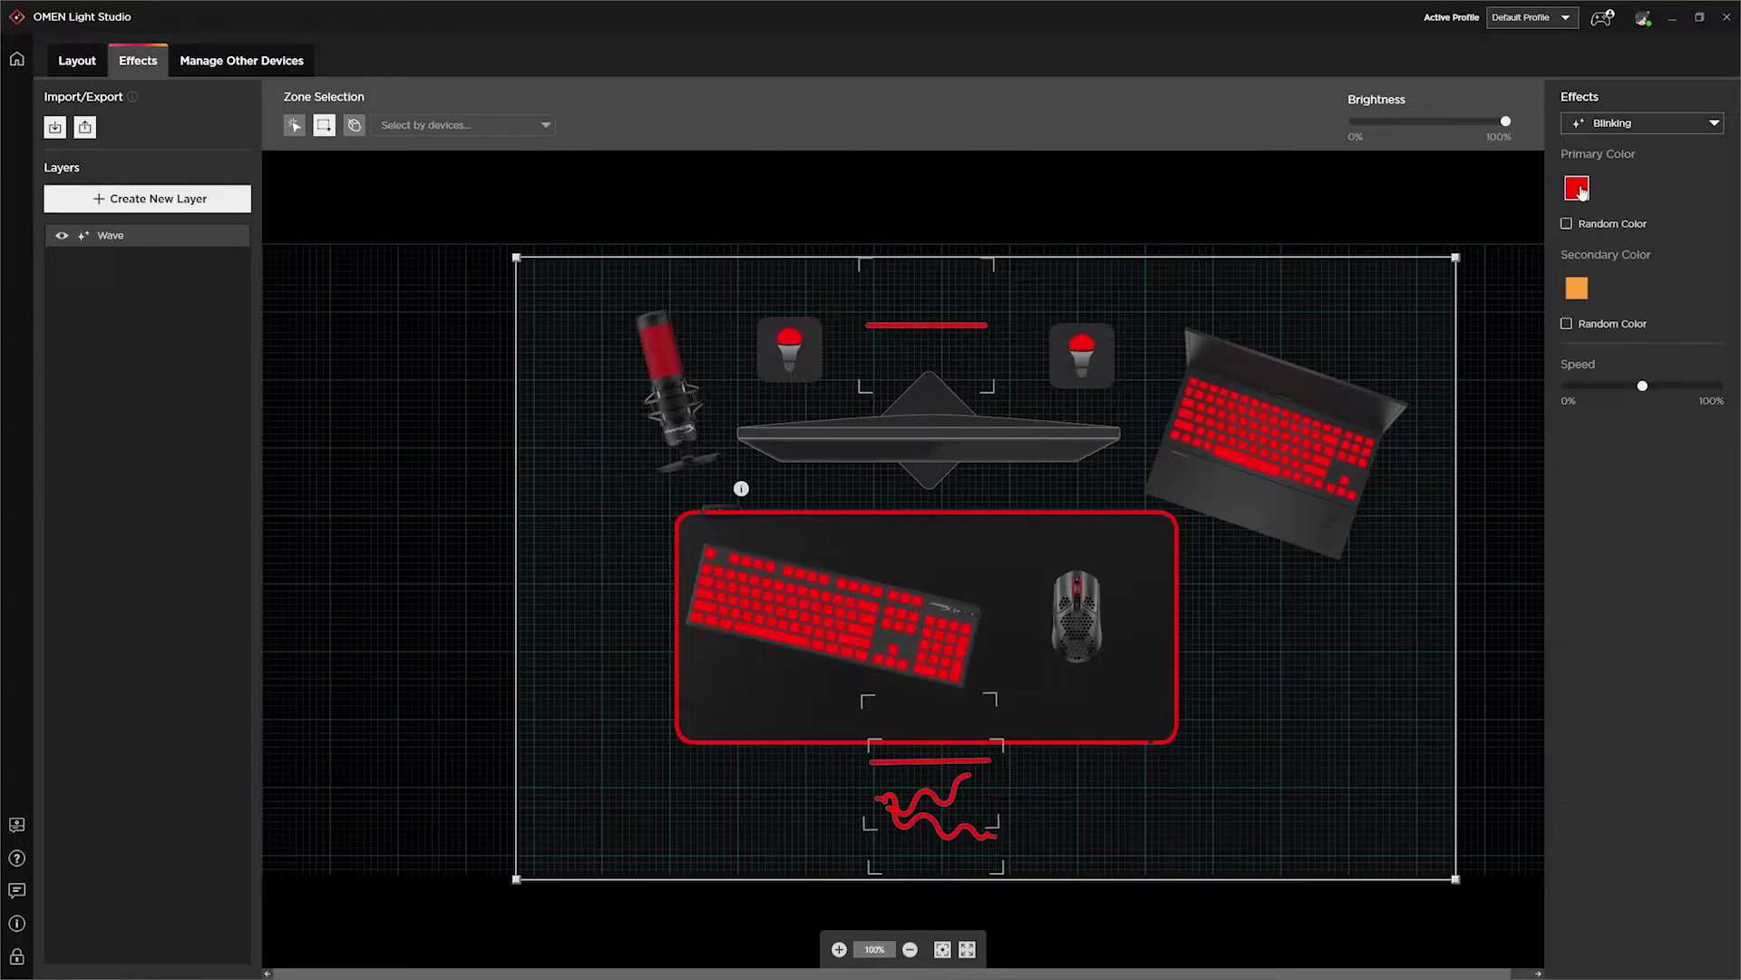
left_click(1579, 190)
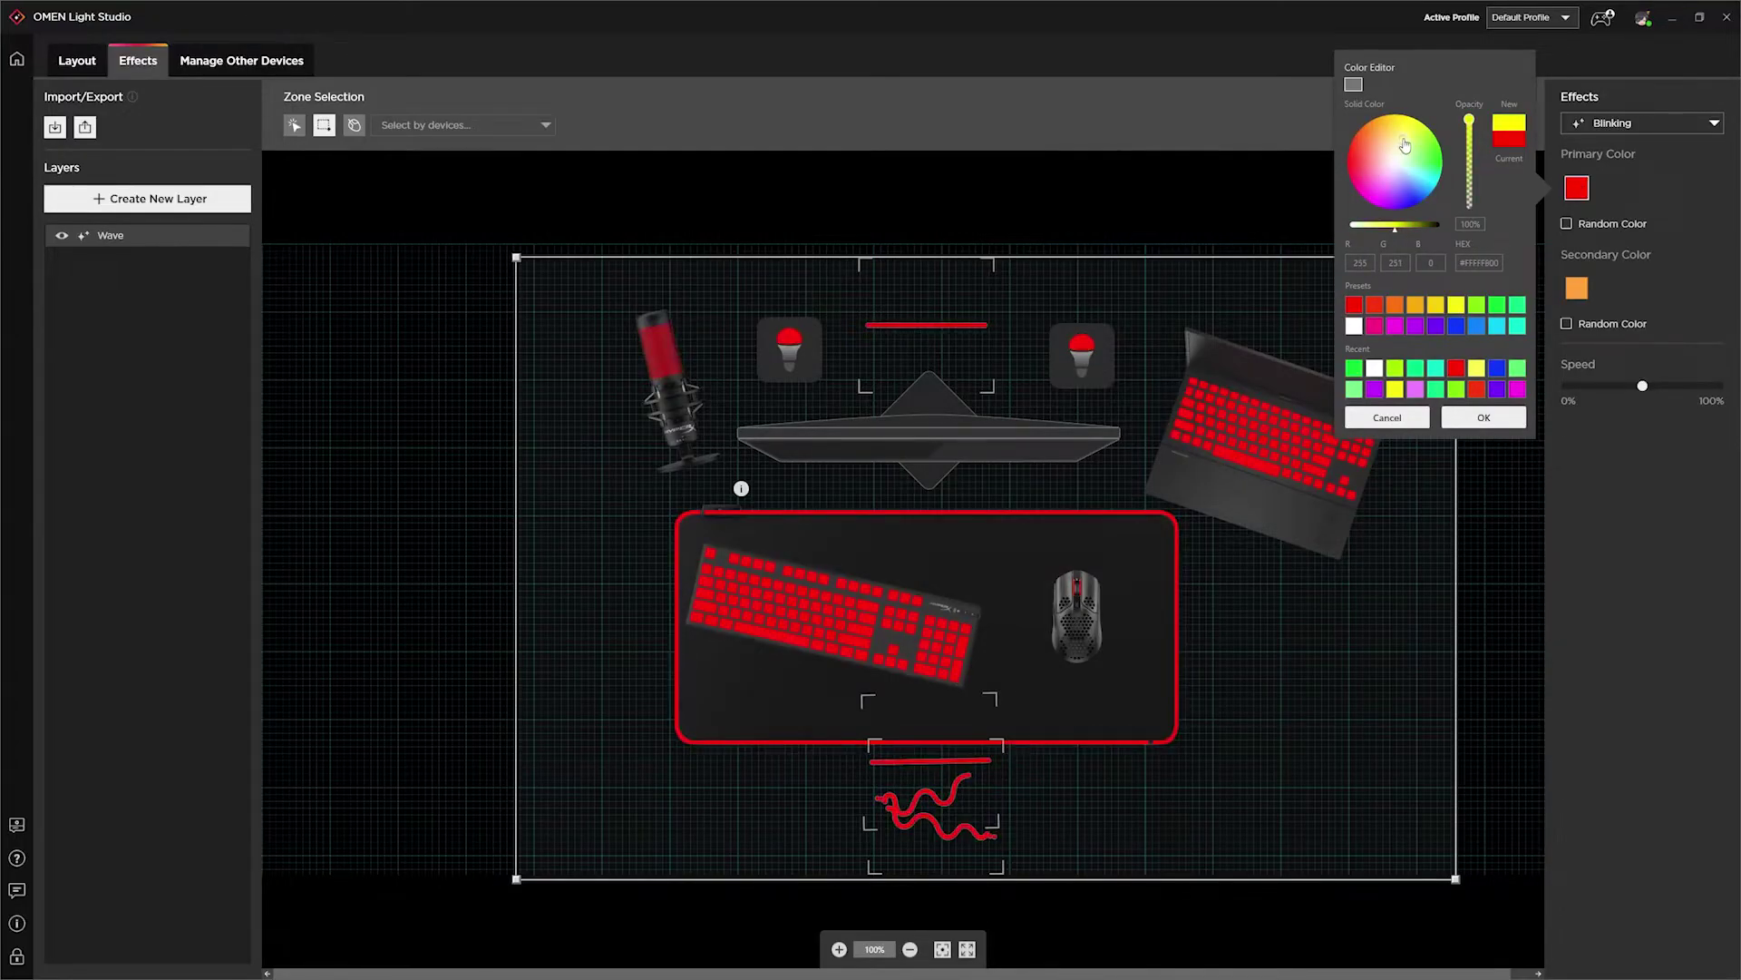
left_click(1479, 419)
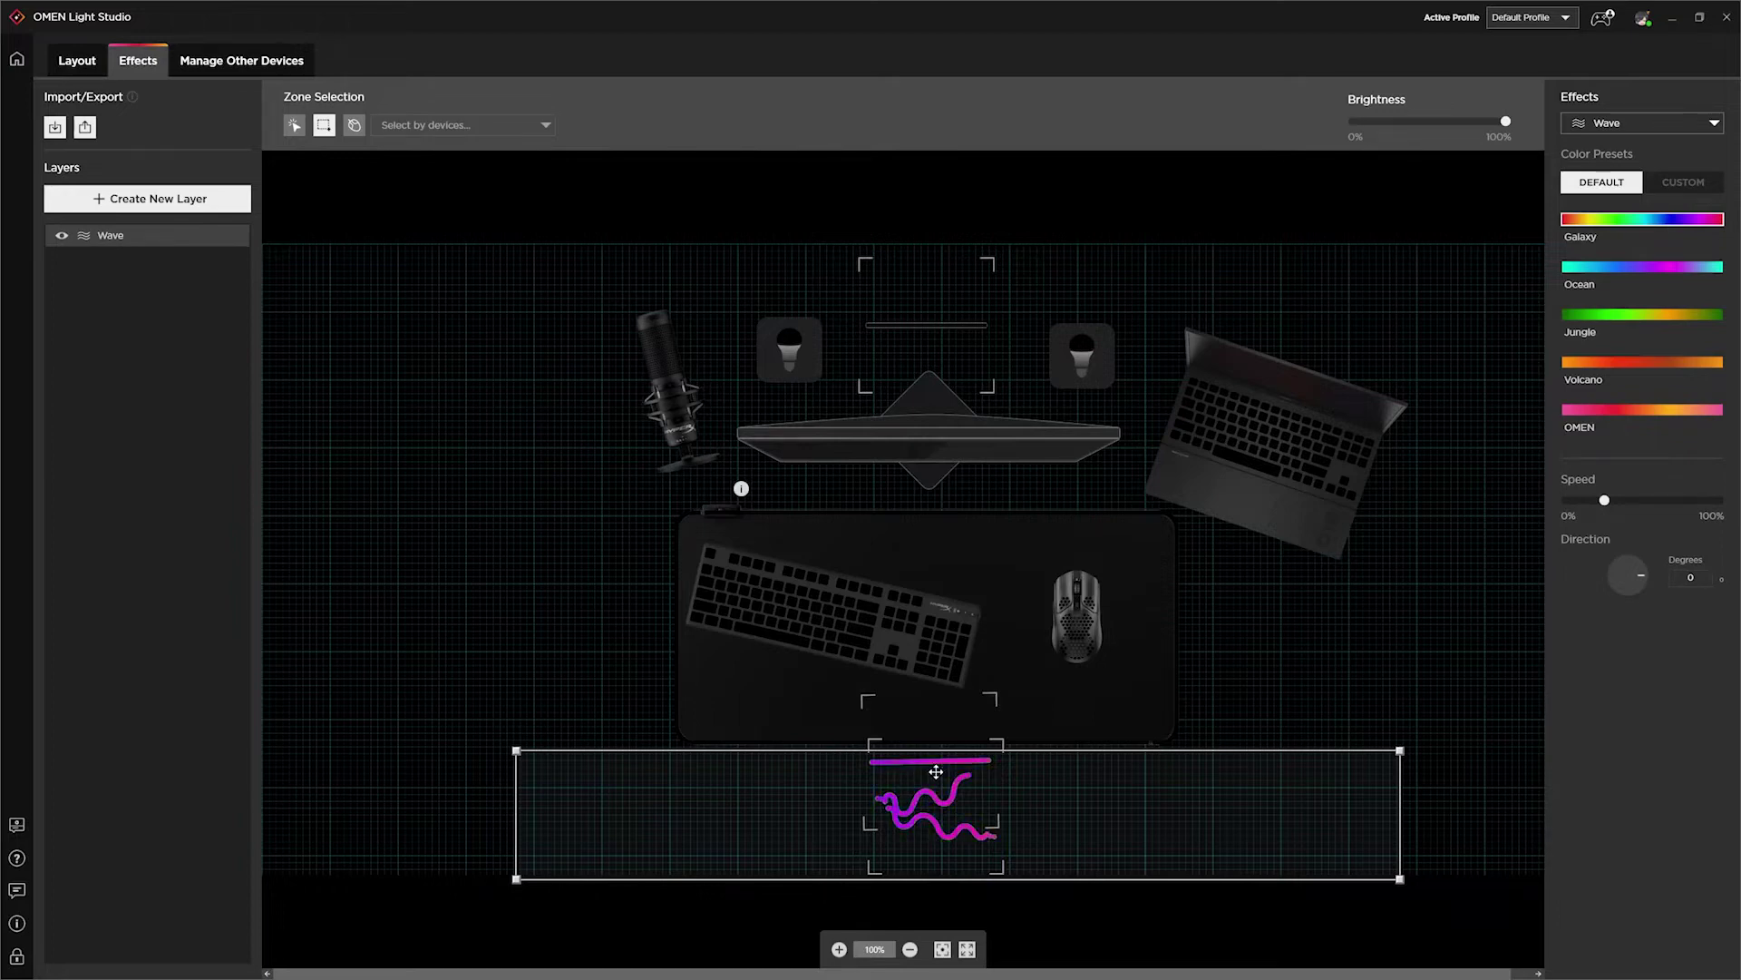
Add Static layers lighting the monitor bar and laptop white and the HyperX Pulsefire Mat teal.
left_click(140, 201)
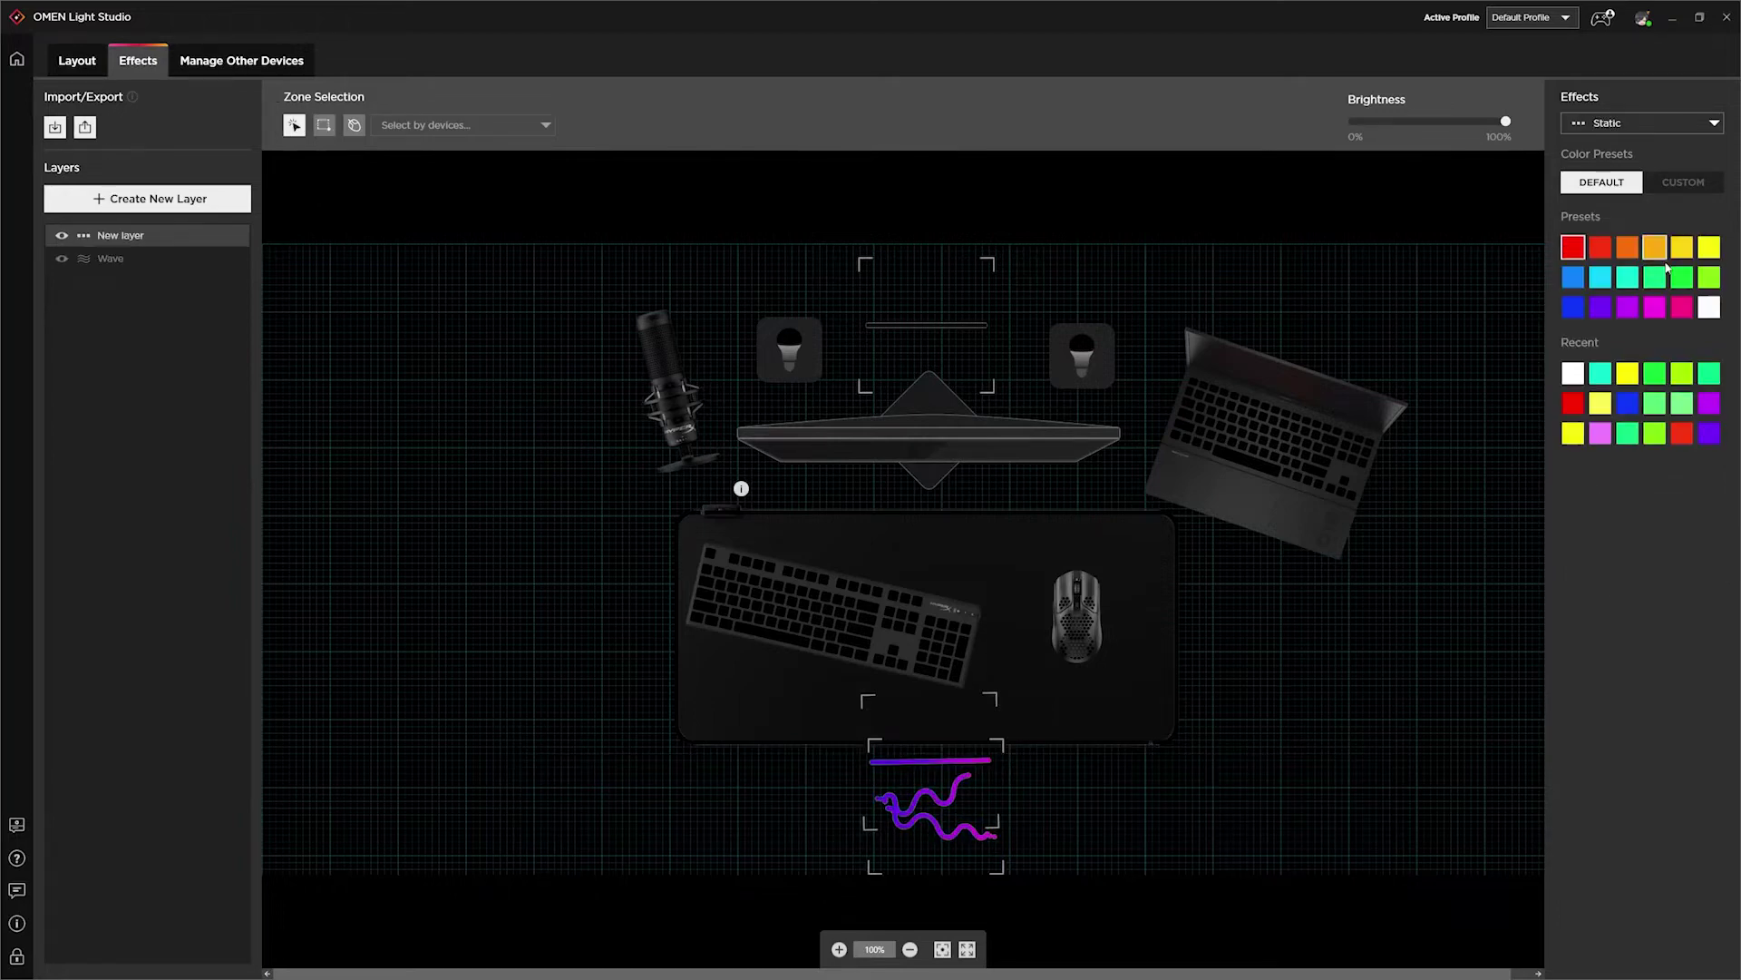
left_click_drag(591, 254, 1442, 505)
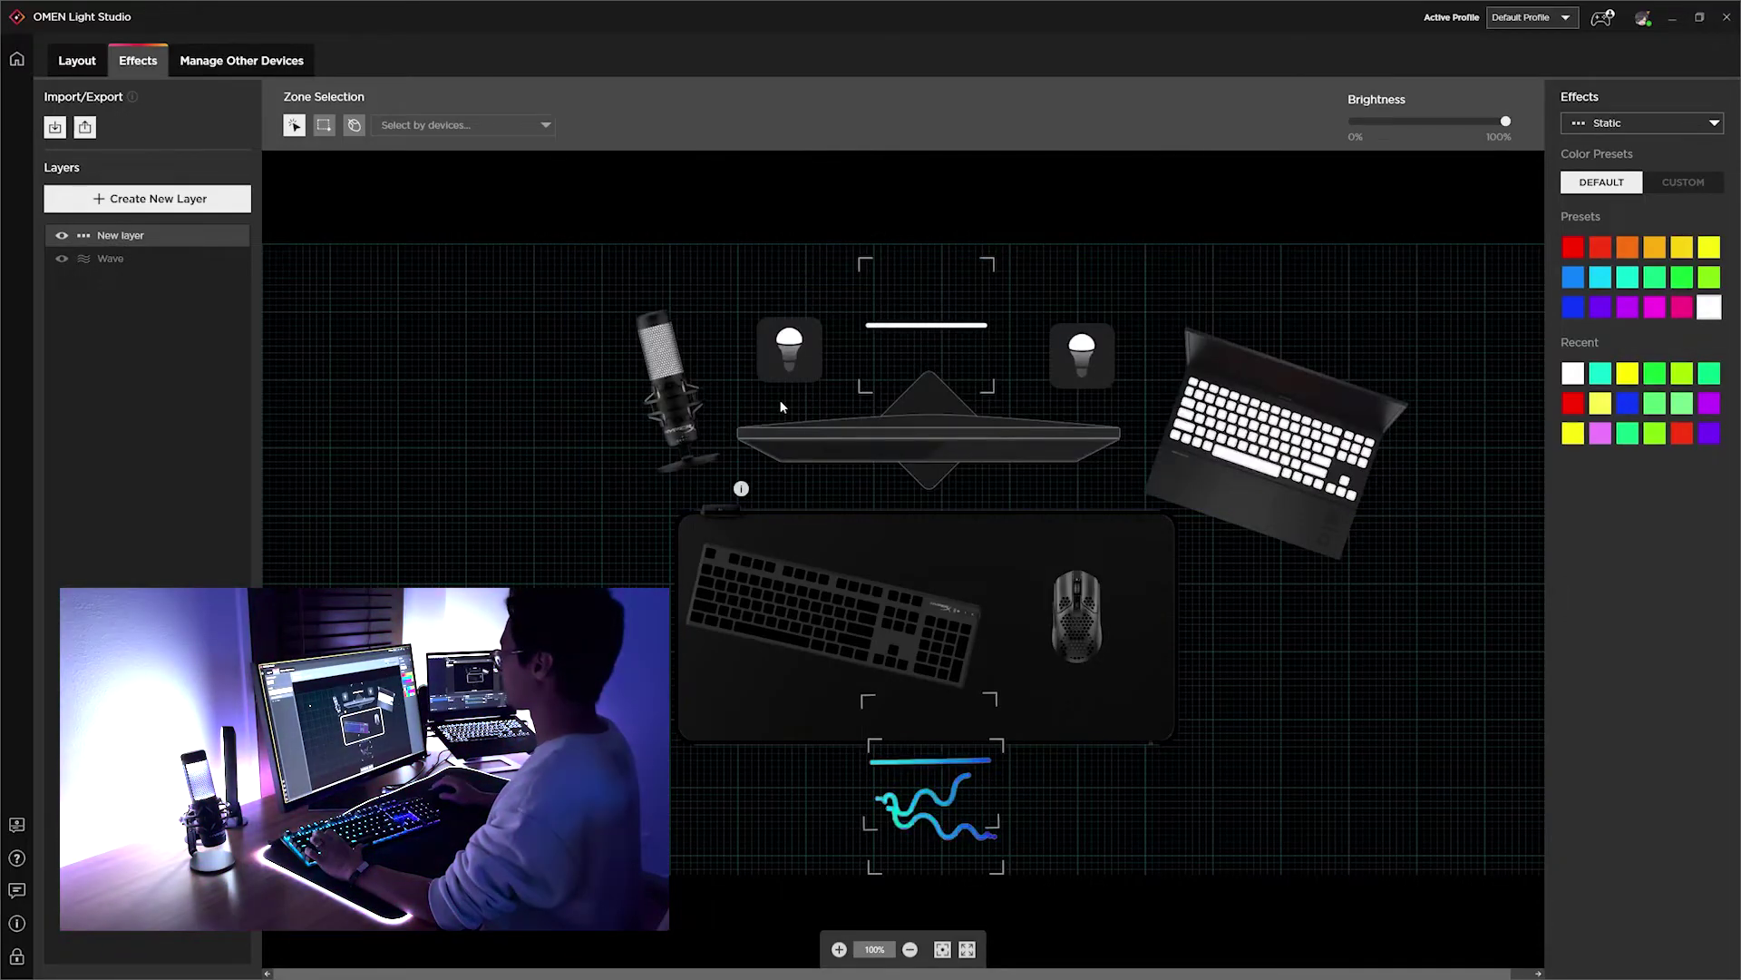
left_click(197, 198)
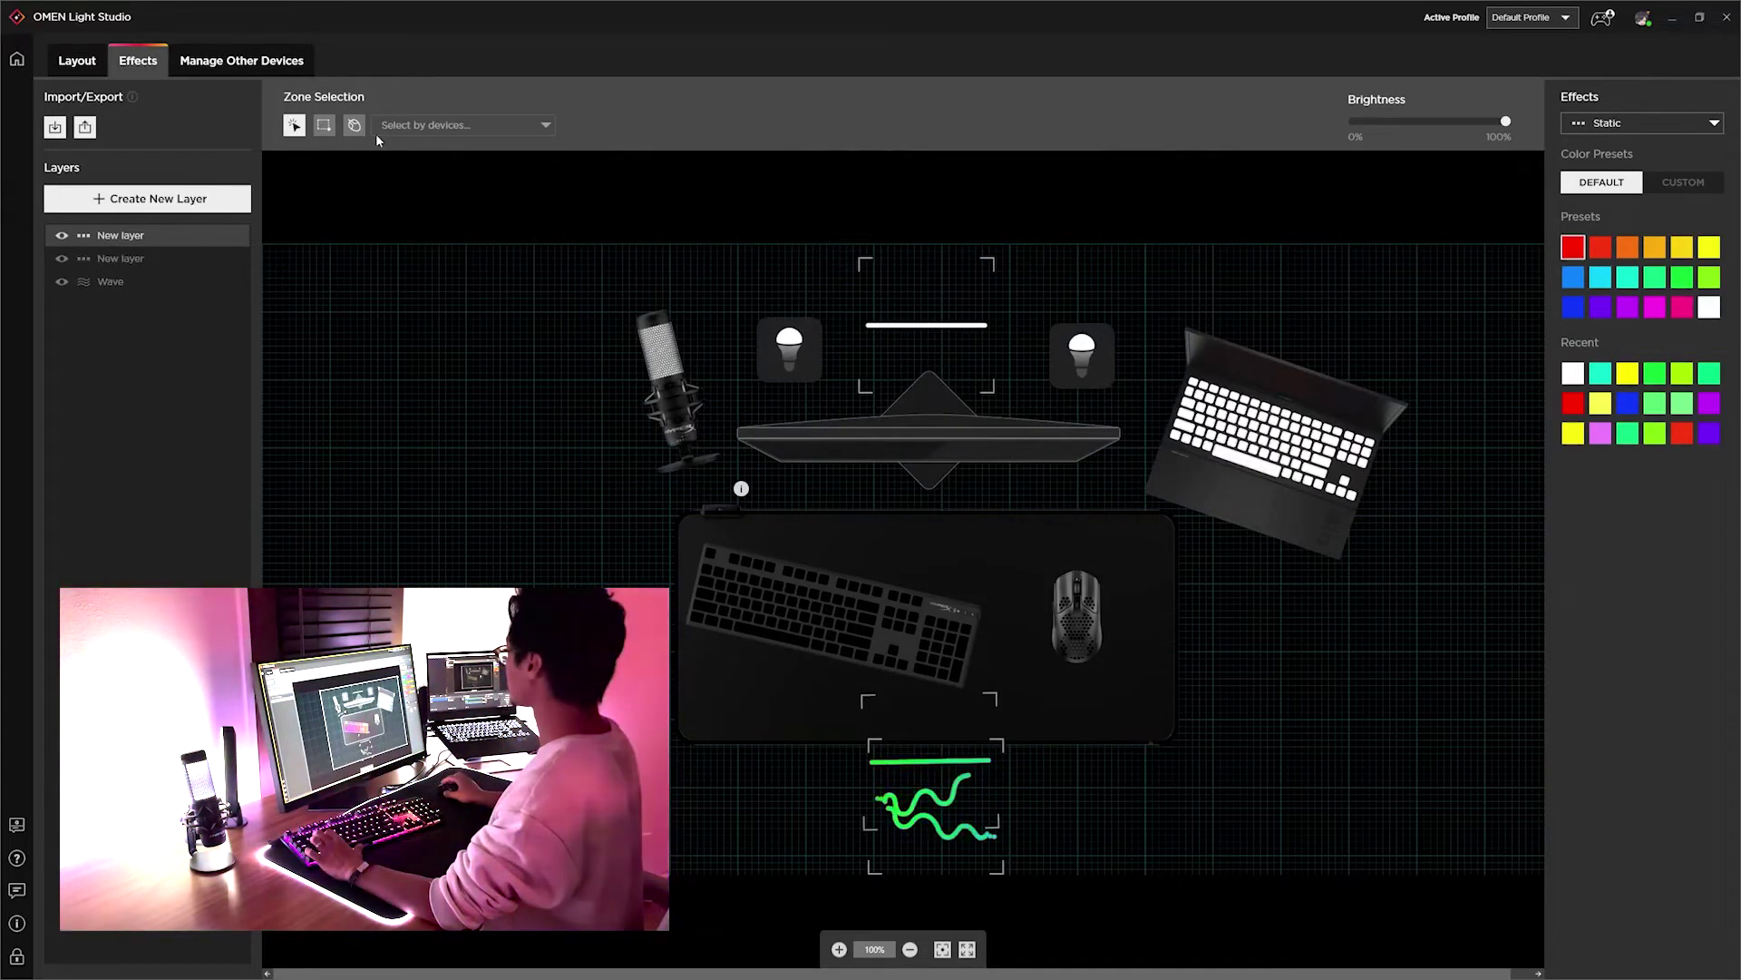
left_click(435, 125)
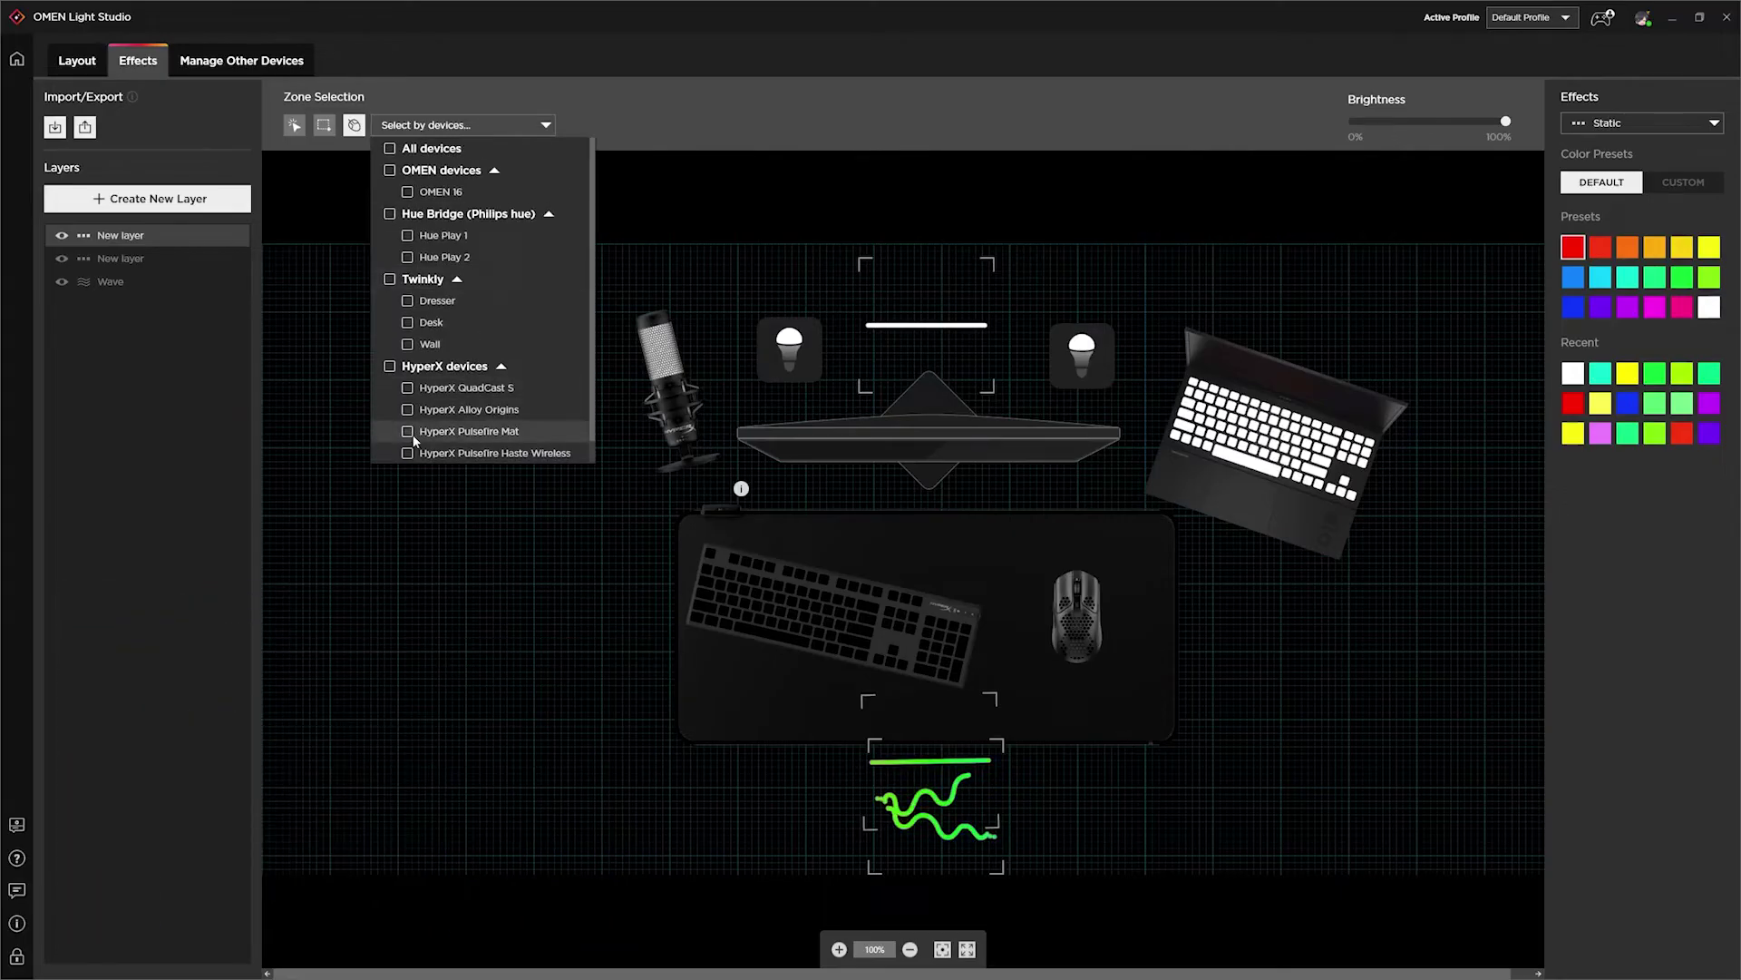
left_click(409, 432)
left_click(1633, 283)
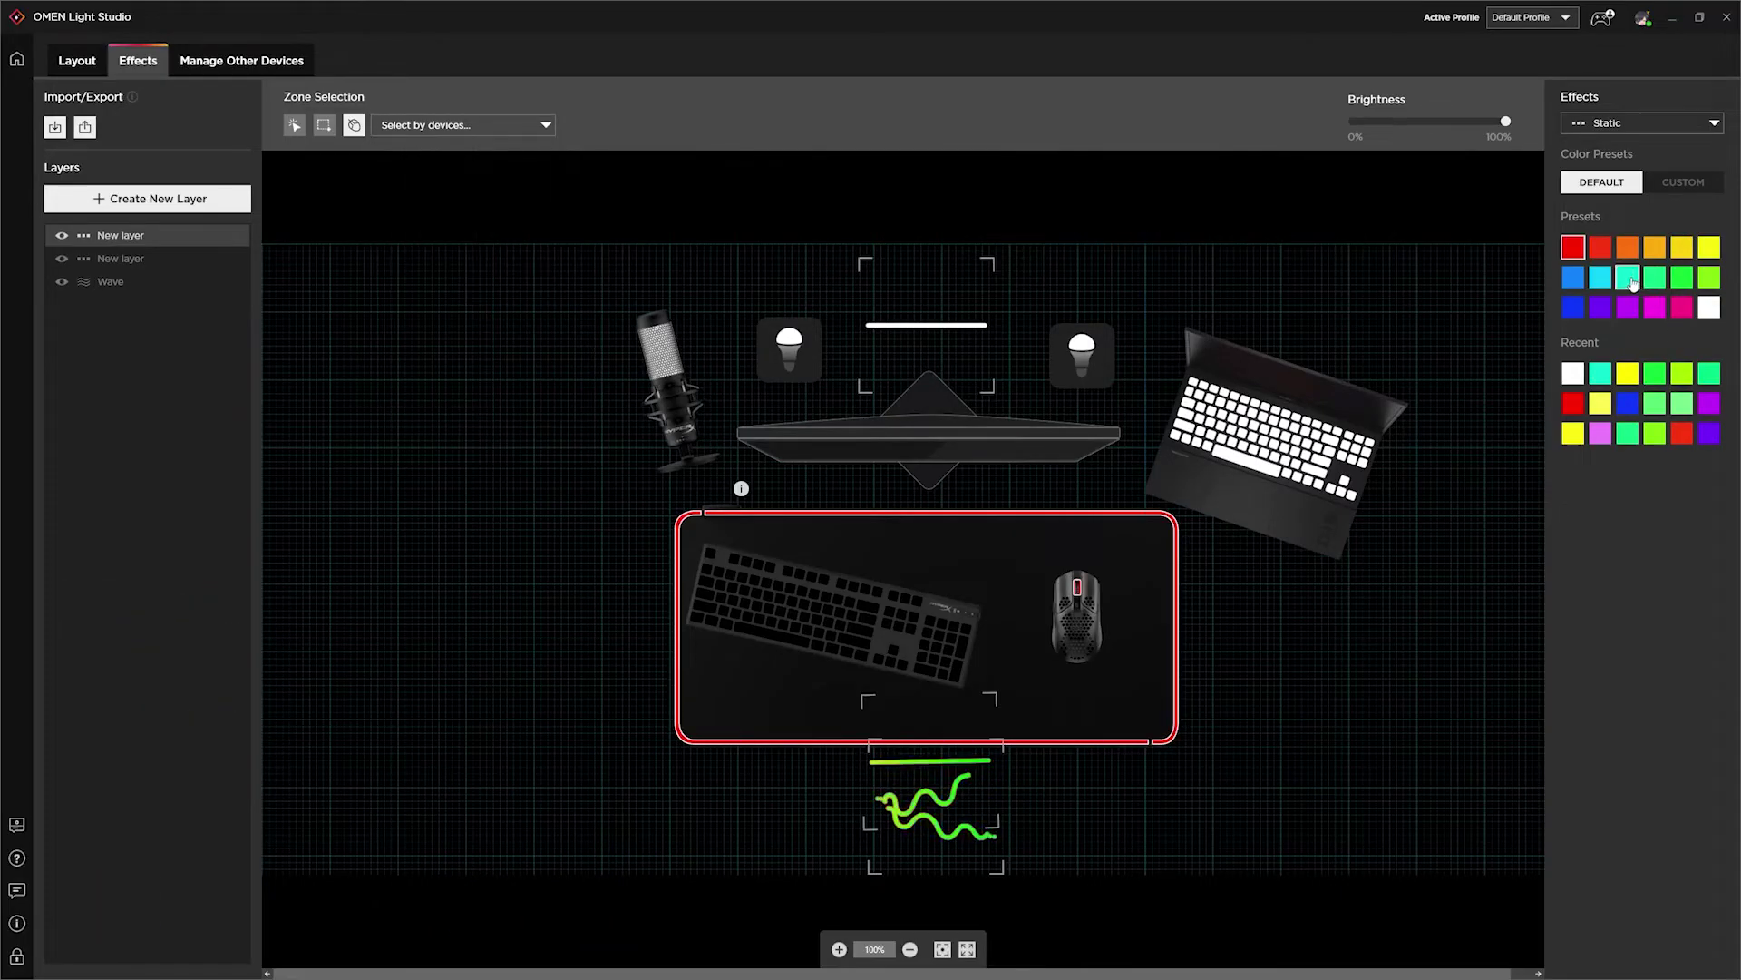
Add new per-key layers, lighting one keyboard key white and three keys red.
left_click(143, 209)
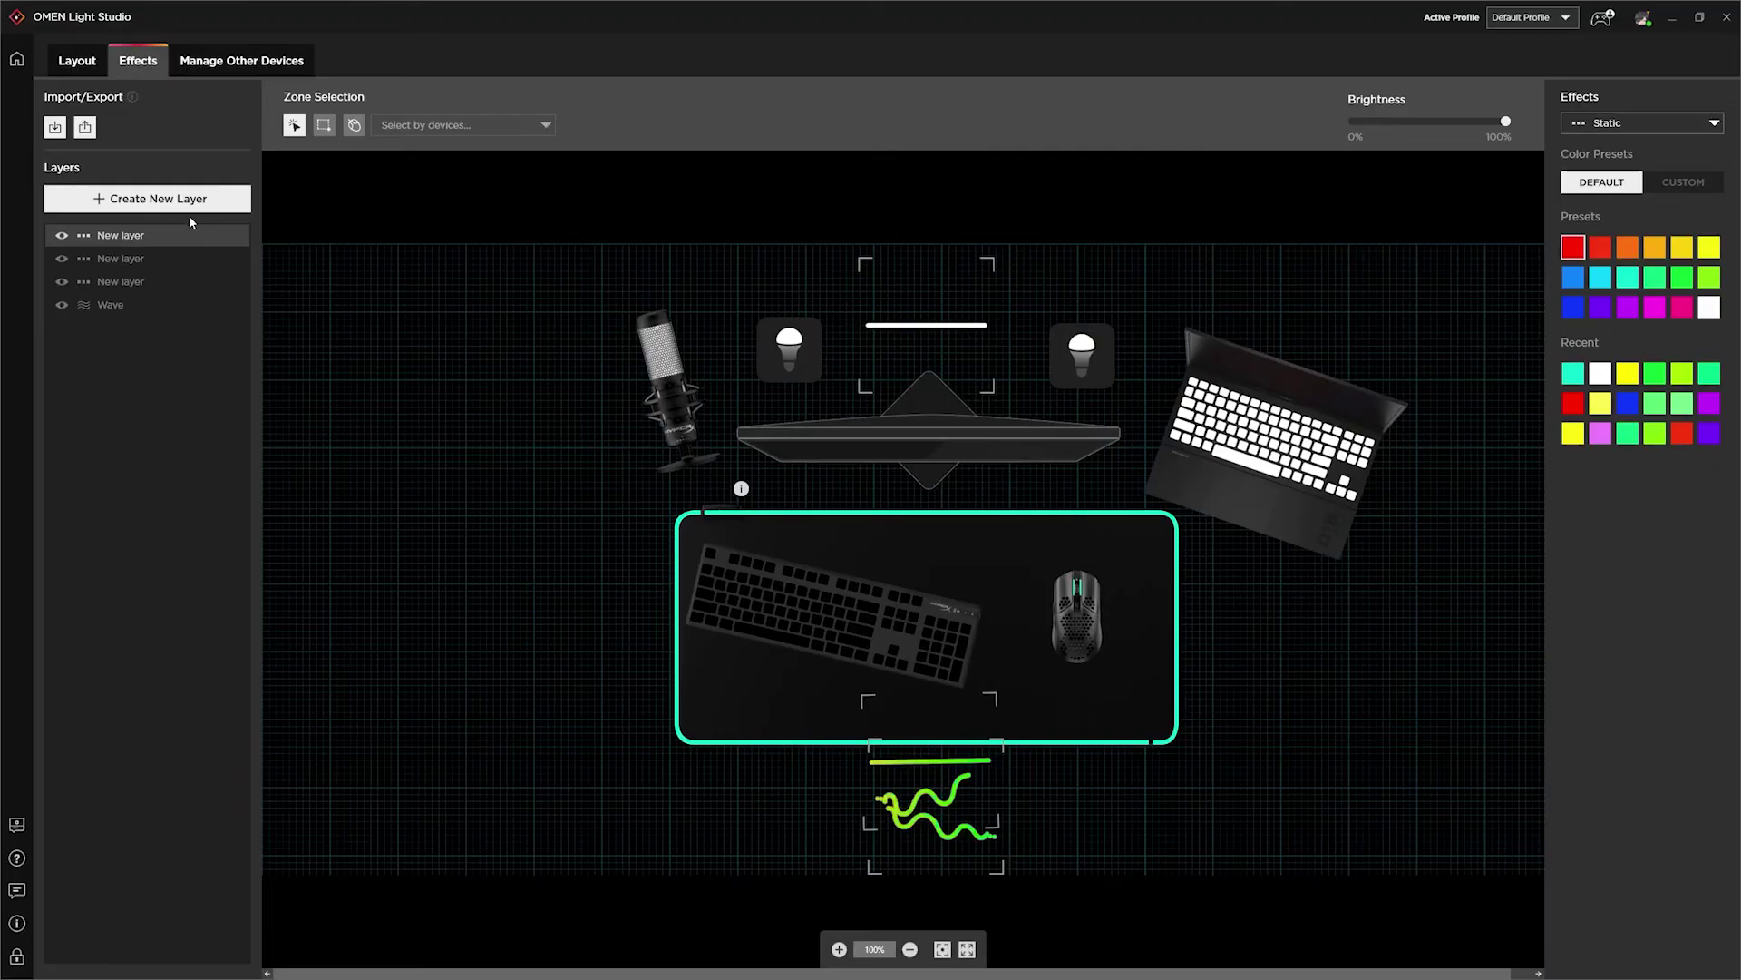
left_click(699, 611)
left_click(174, 211)
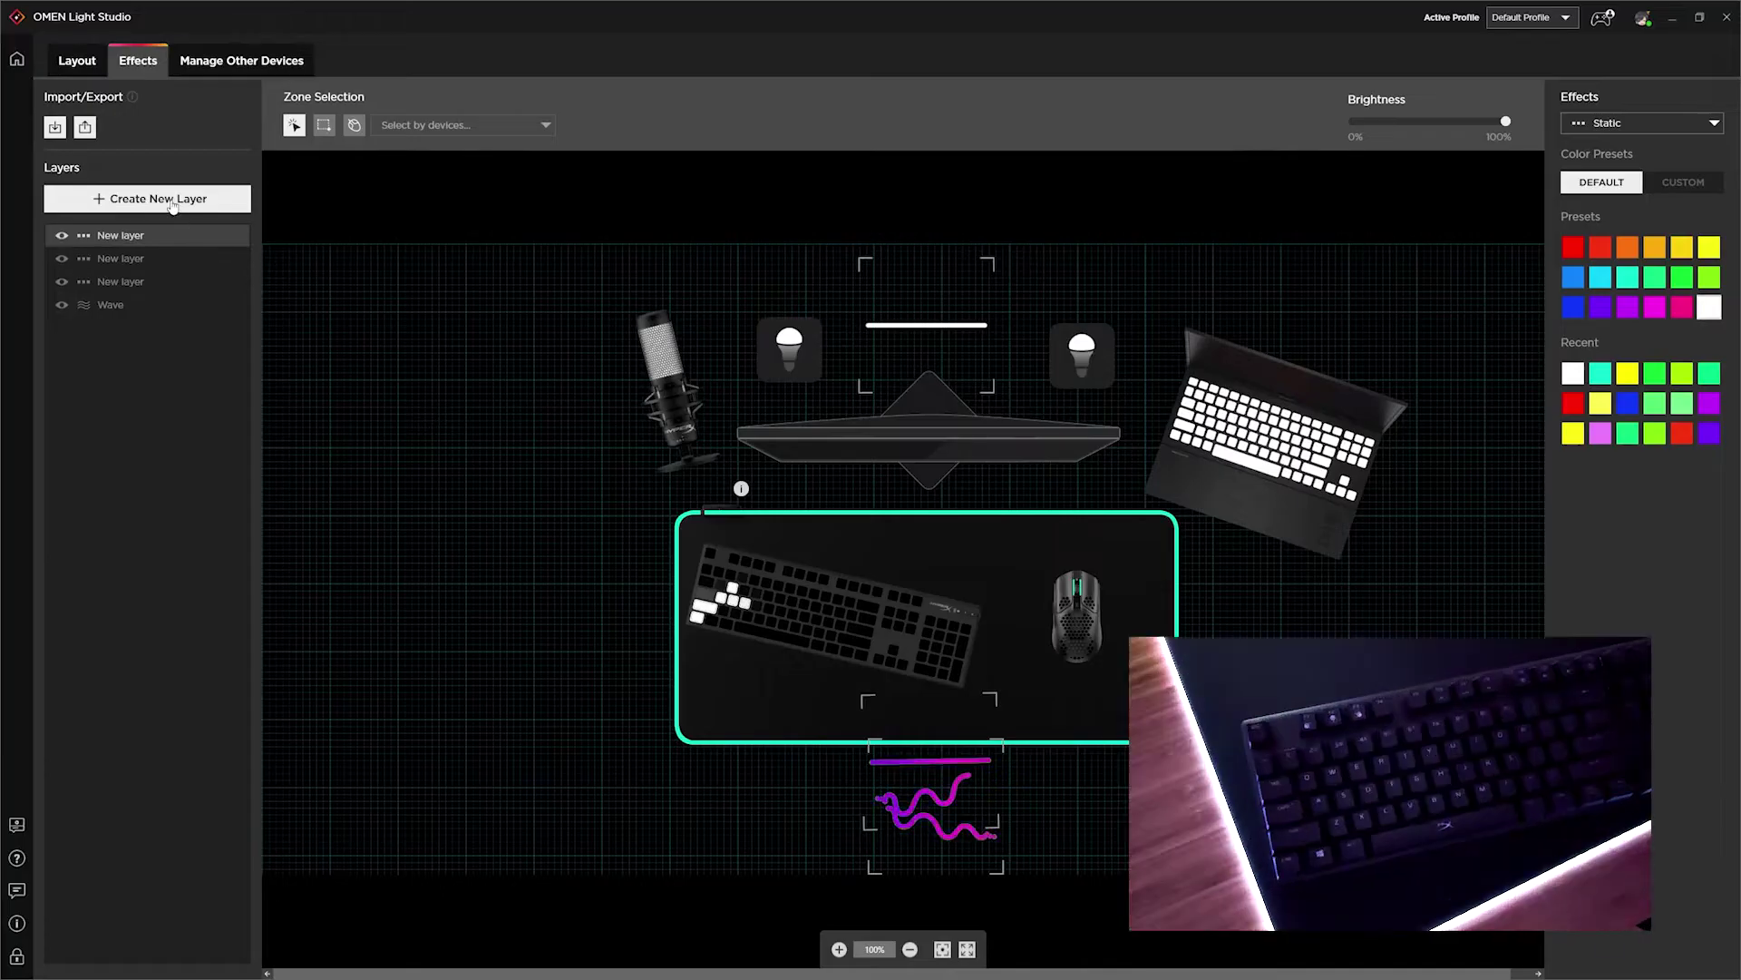
left_click(724, 585)
left_click(757, 607)
left_click(724, 611)
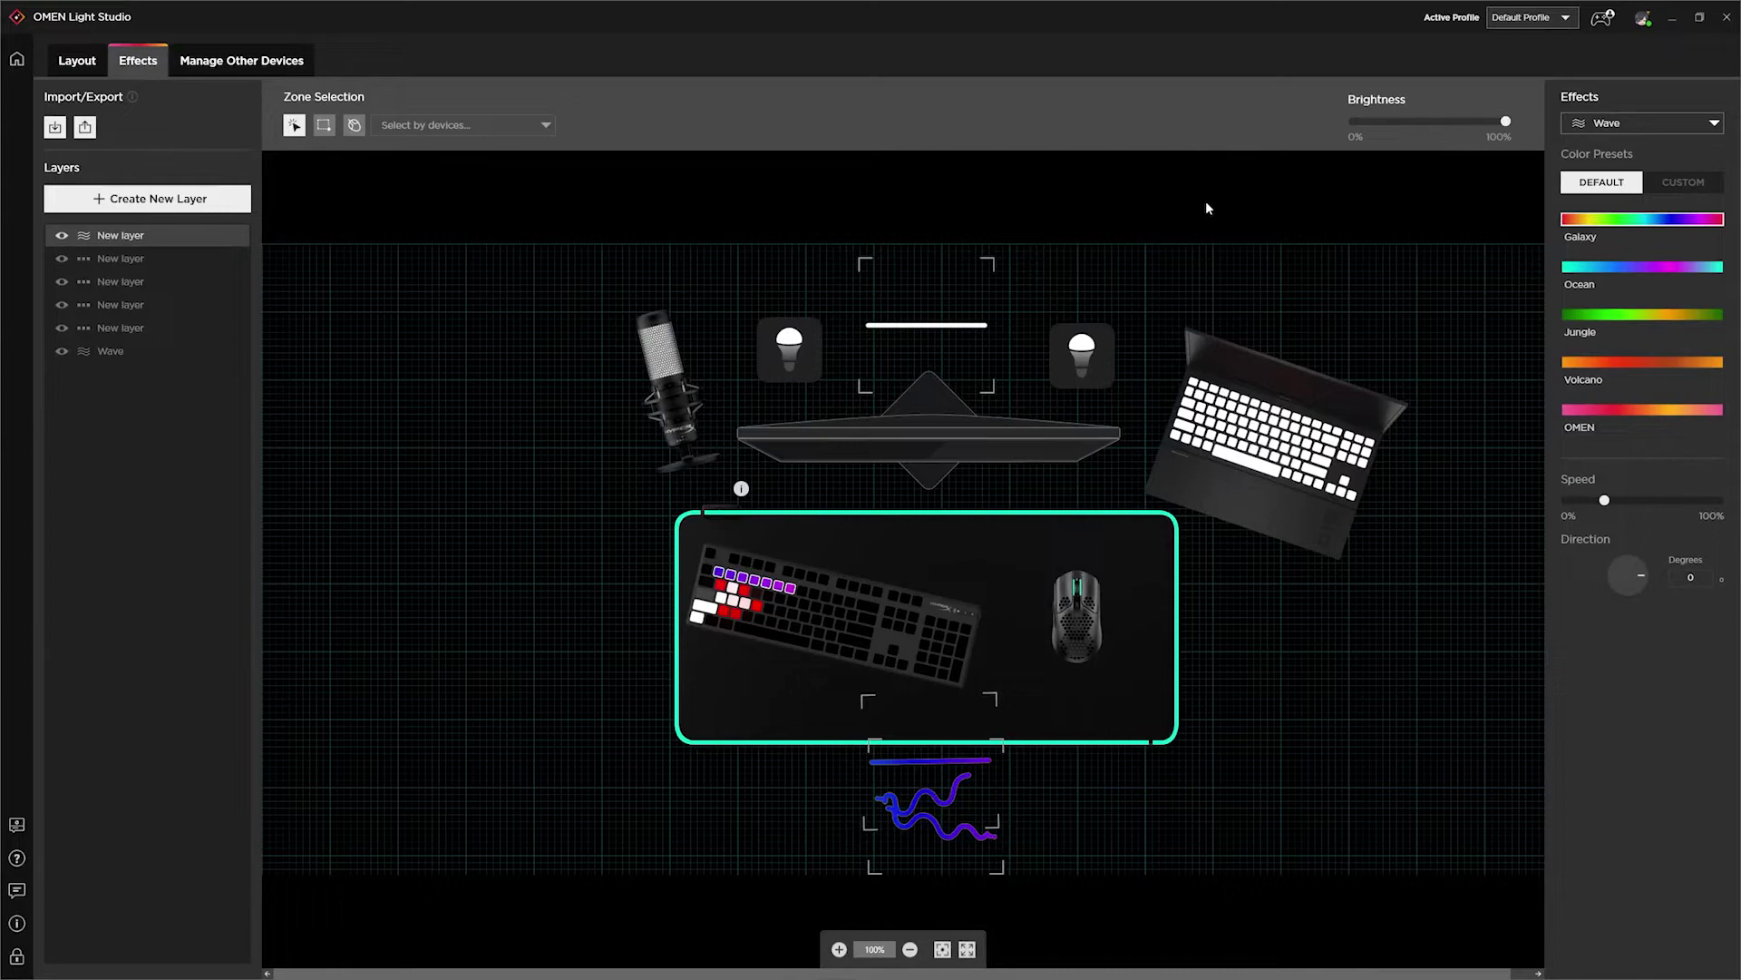
Create a new lighting profile tied to Century: Age of Ashes and save it.
left_click(1546, 20)
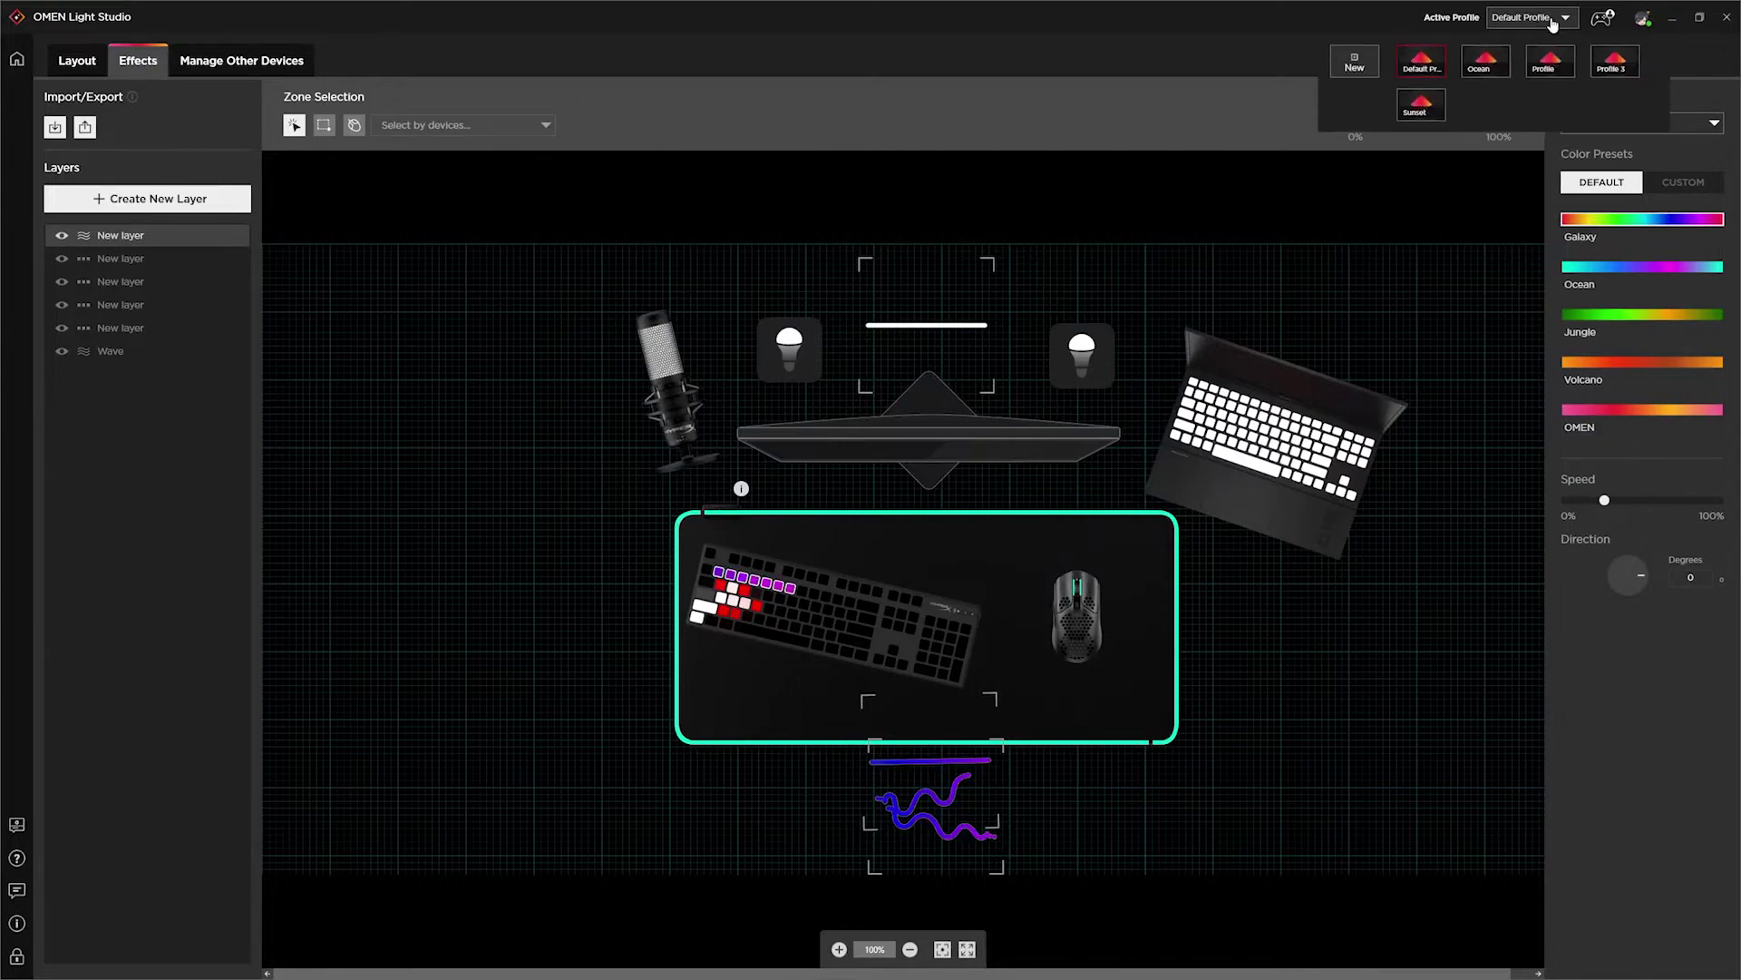
left_click(1361, 65)
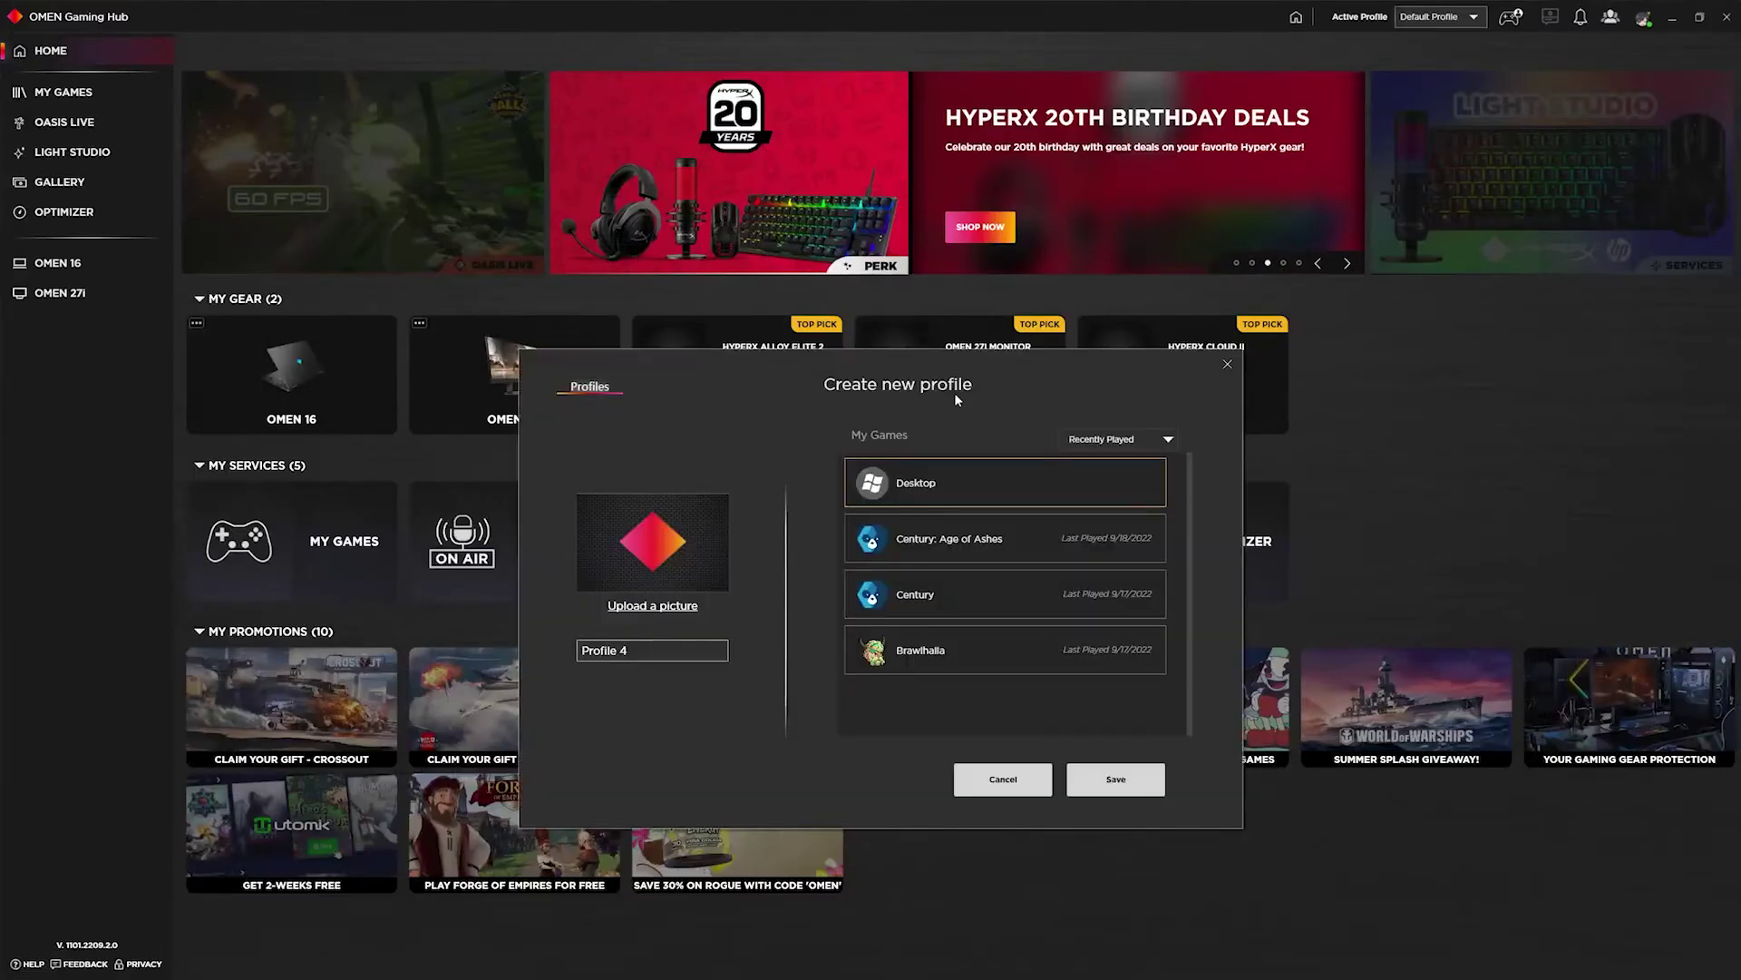
left_click(980, 550)
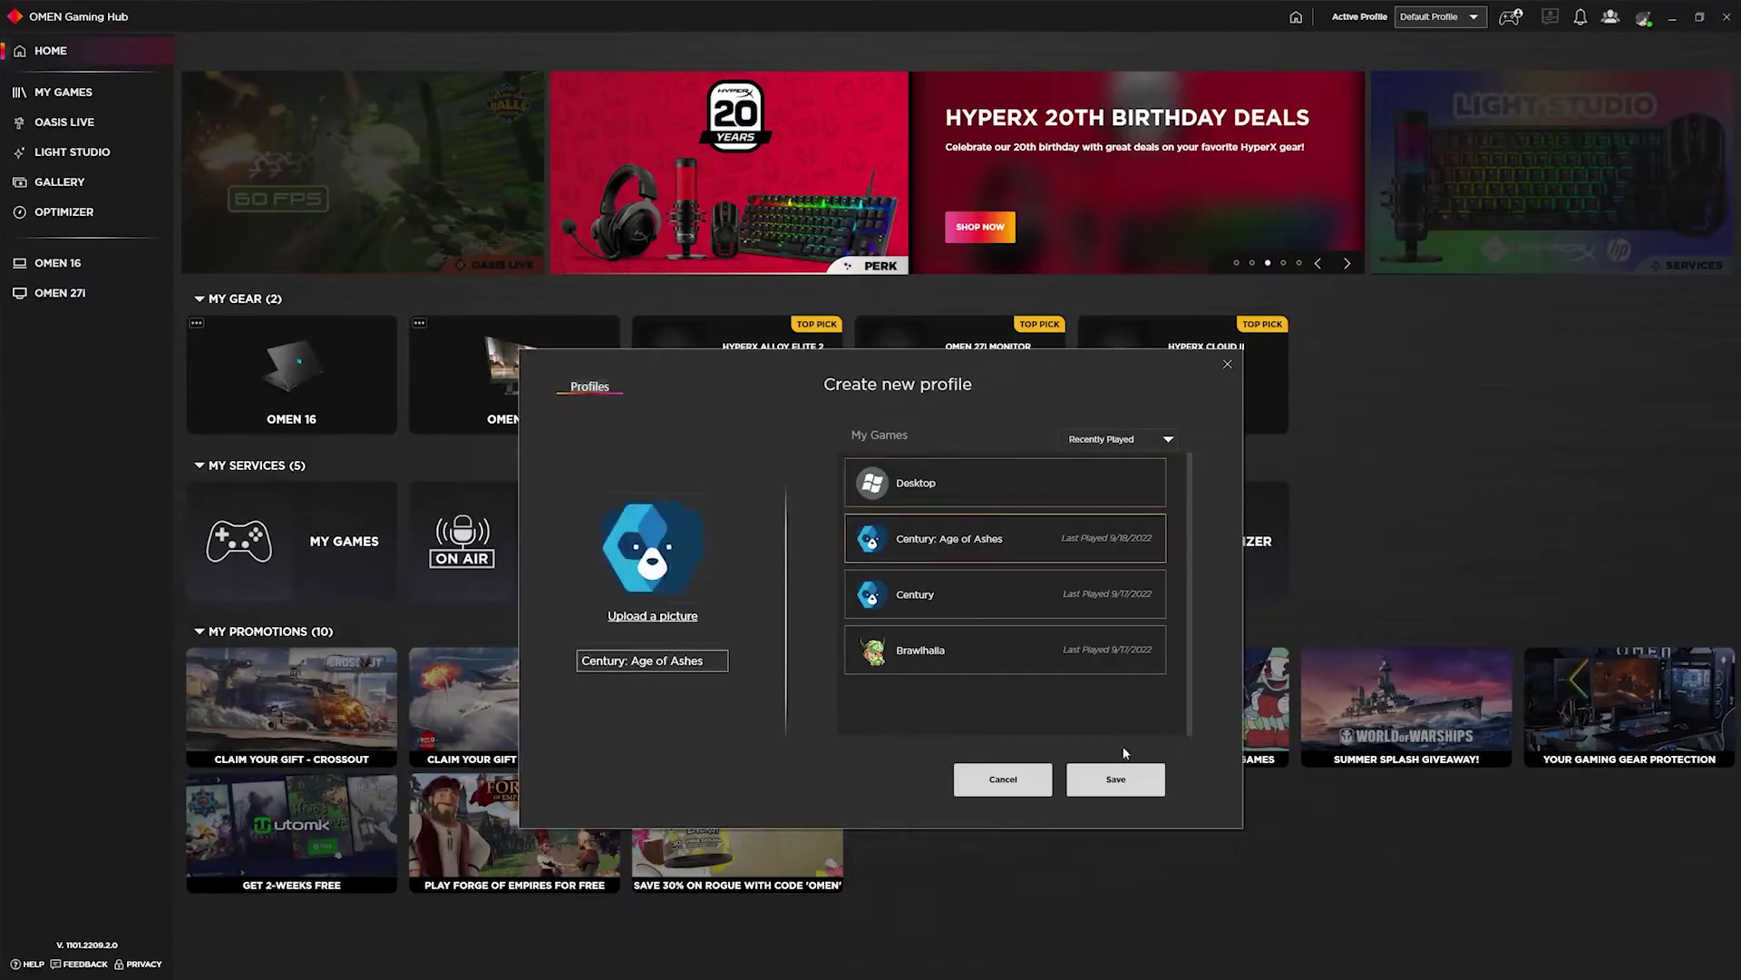
left_click(1115, 782)
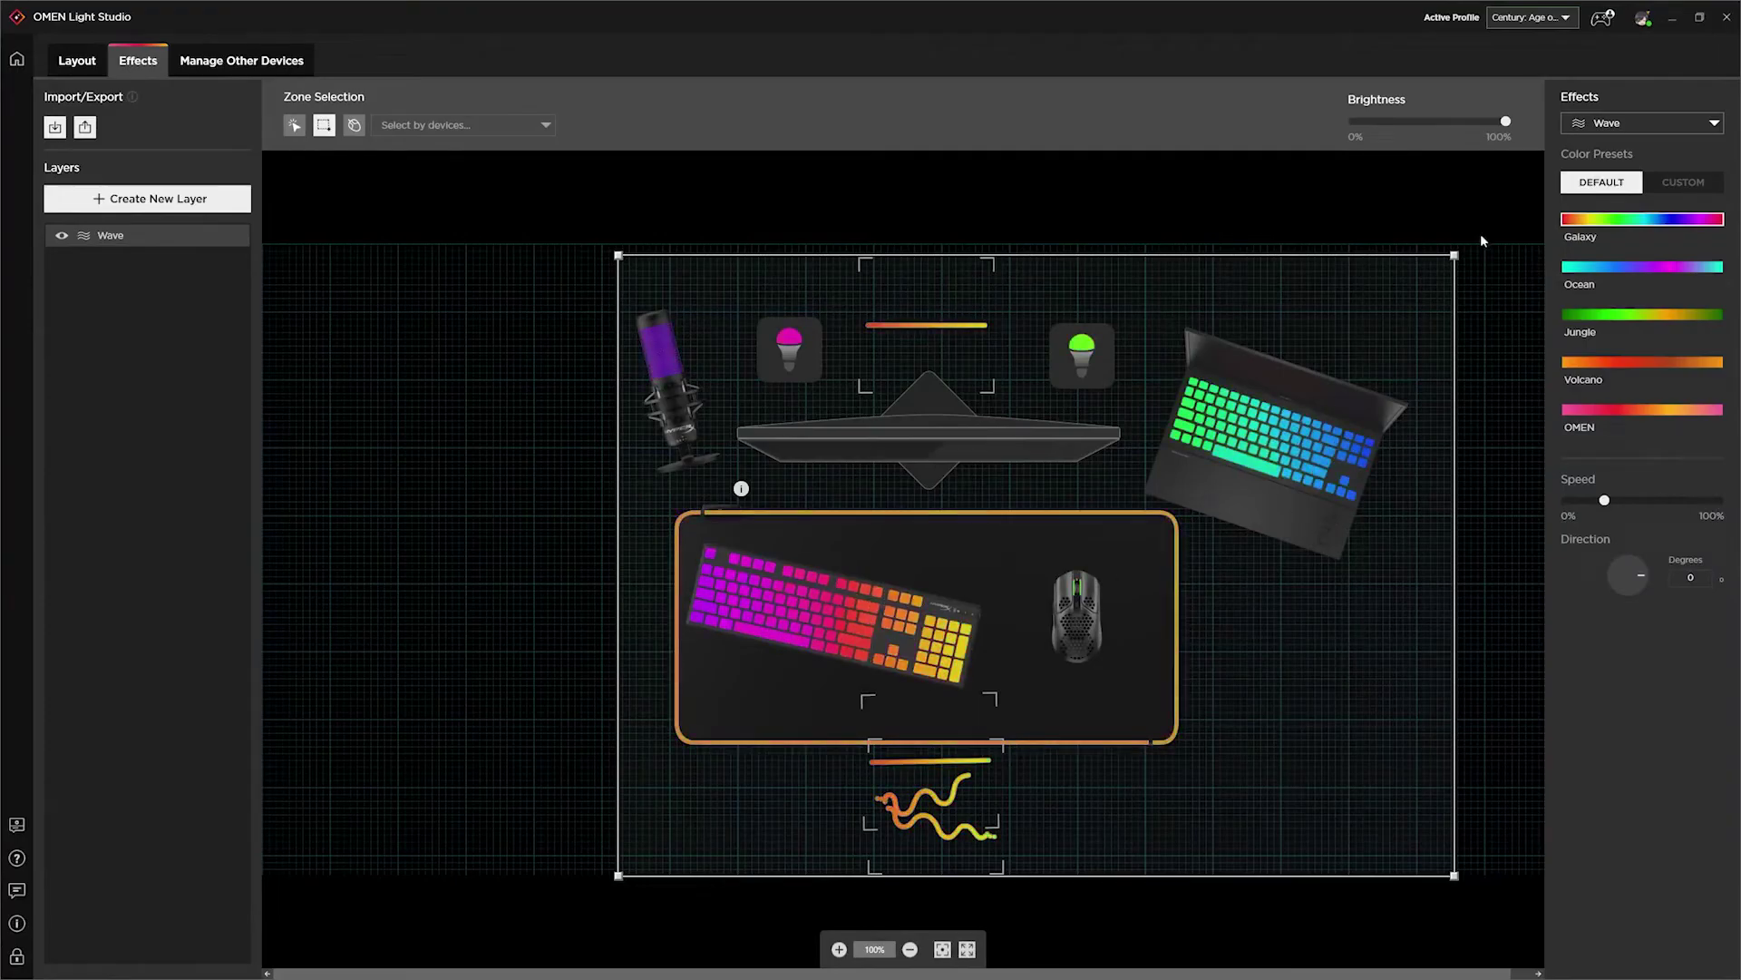
Set the layer's effect to Ambient with Foreground App as its colour source.
left_click(1676, 123)
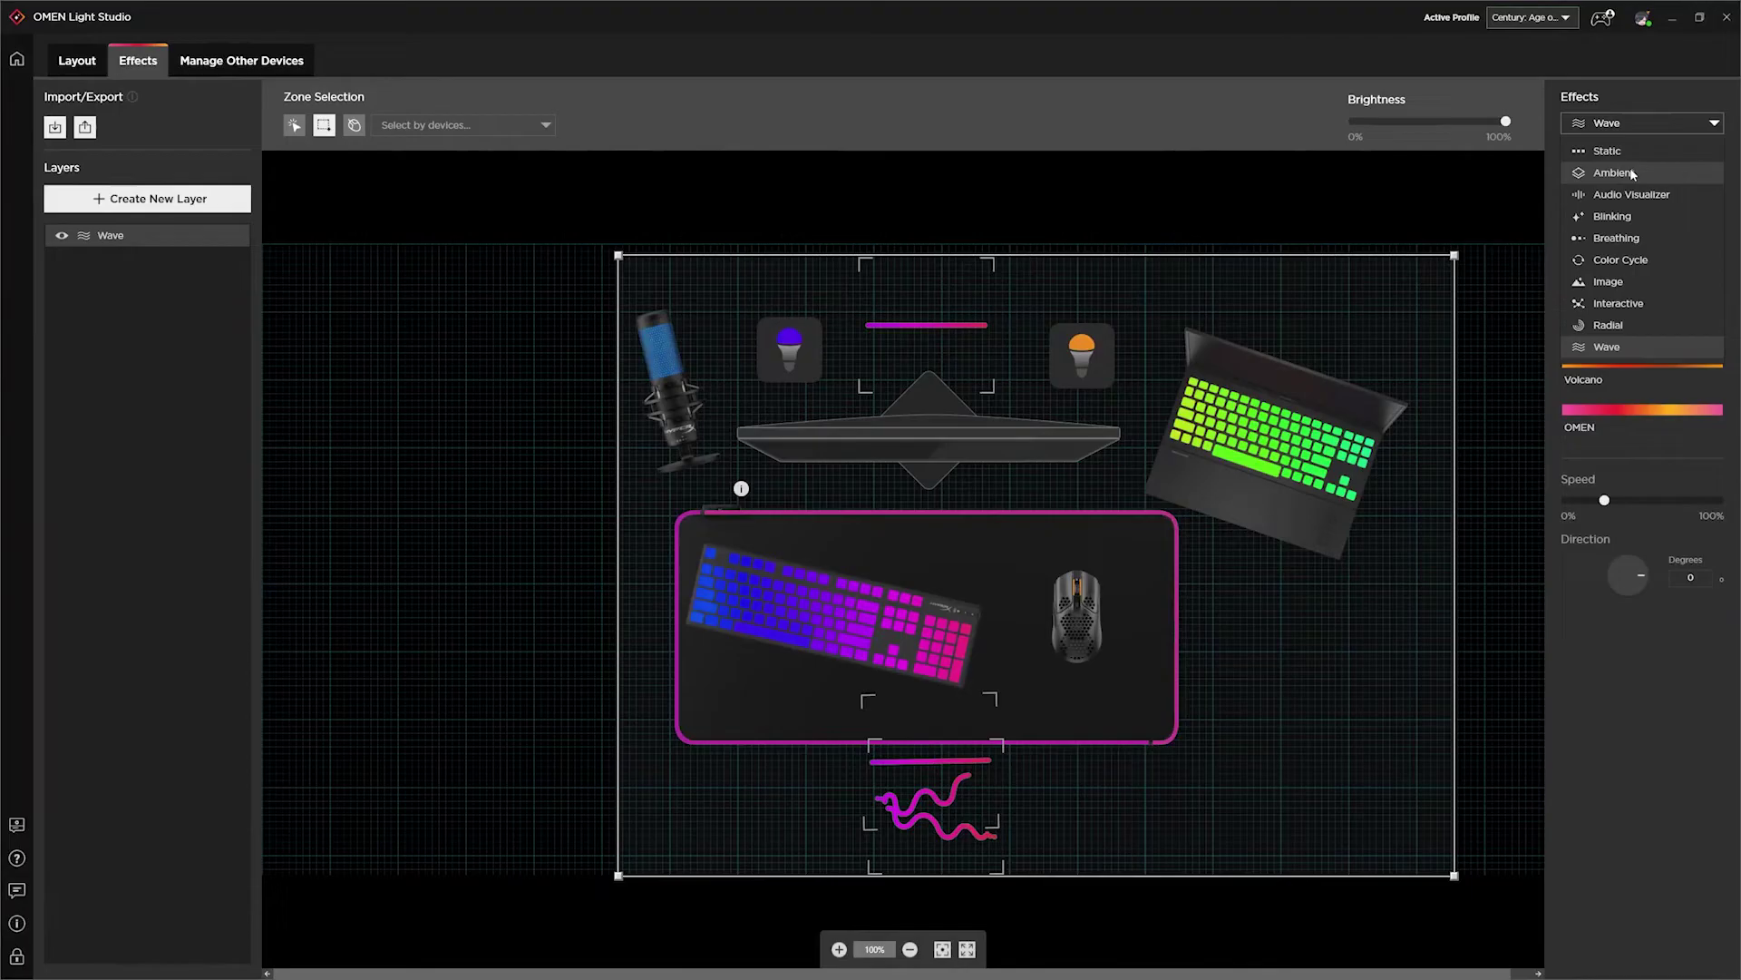
left_click(1632, 173)
left_click(1637, 163)
left_click(1635, 209)
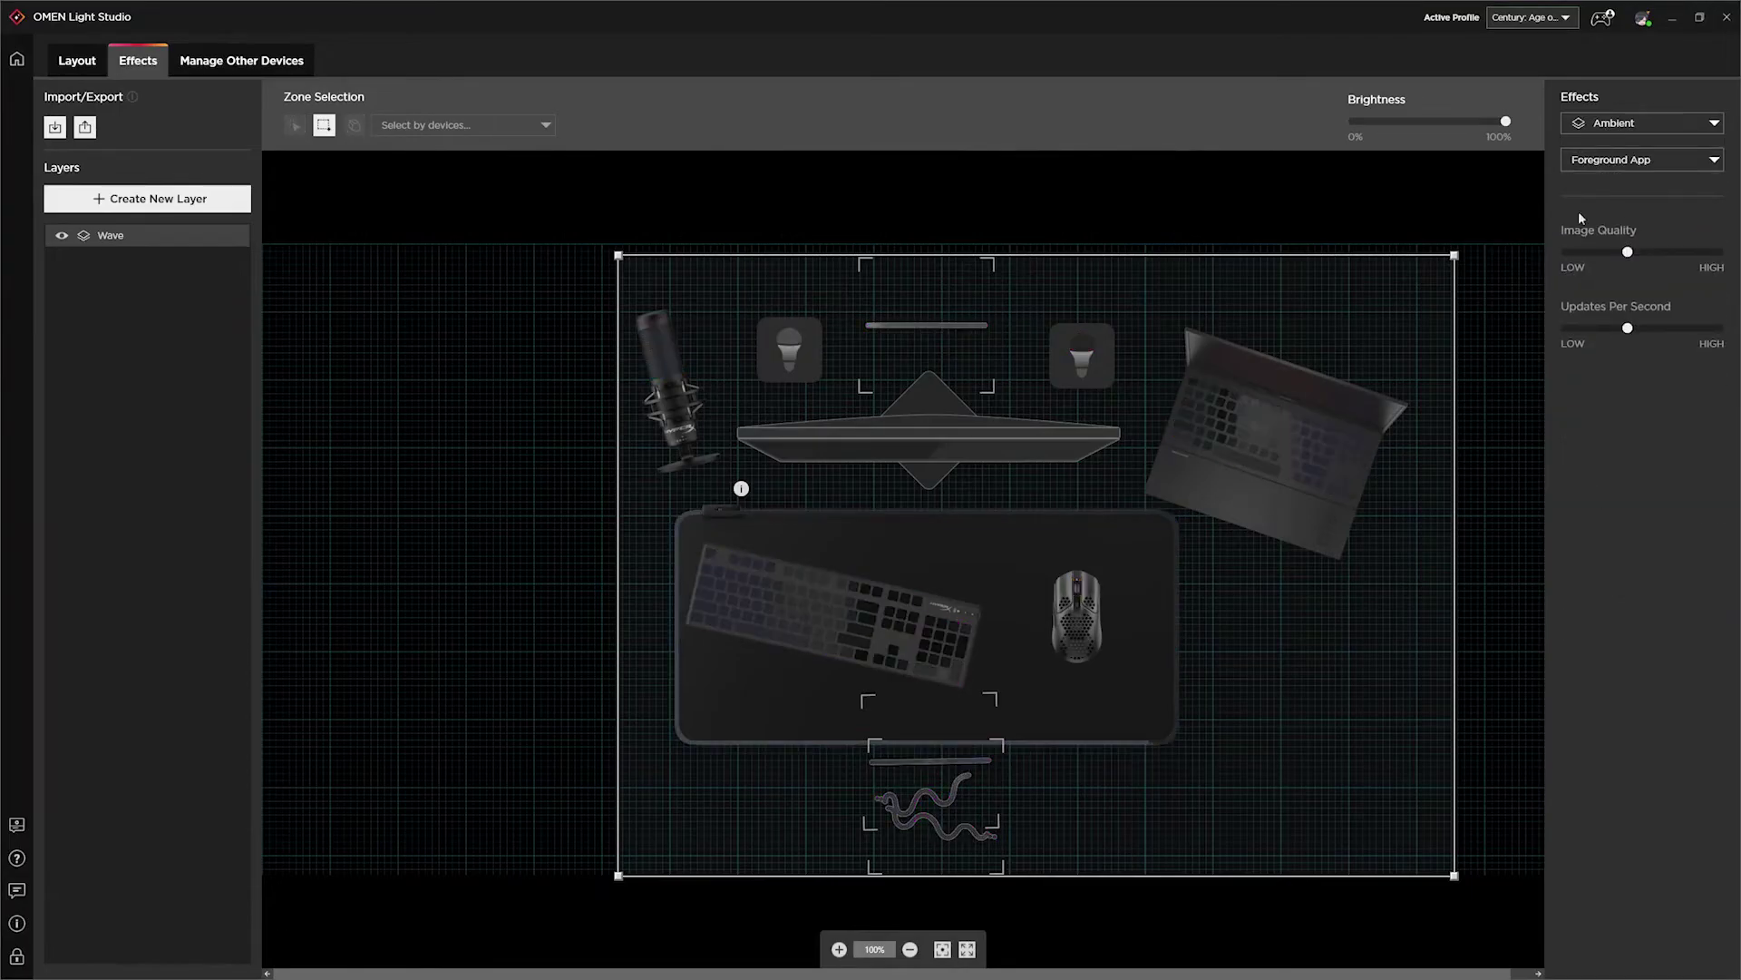